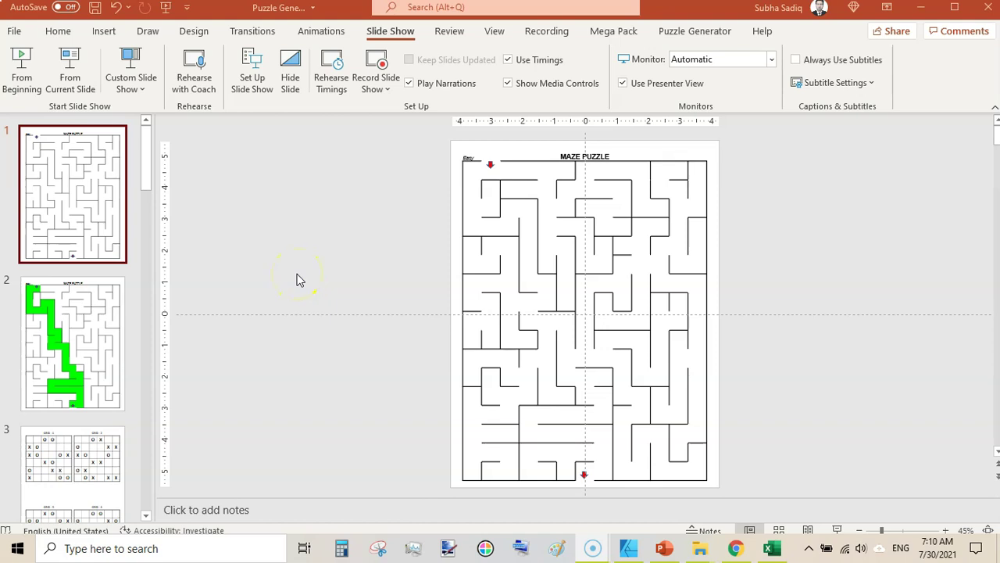
- Browse the existing maze, word search and Language scramble slides in the slide list
click(94, 184)
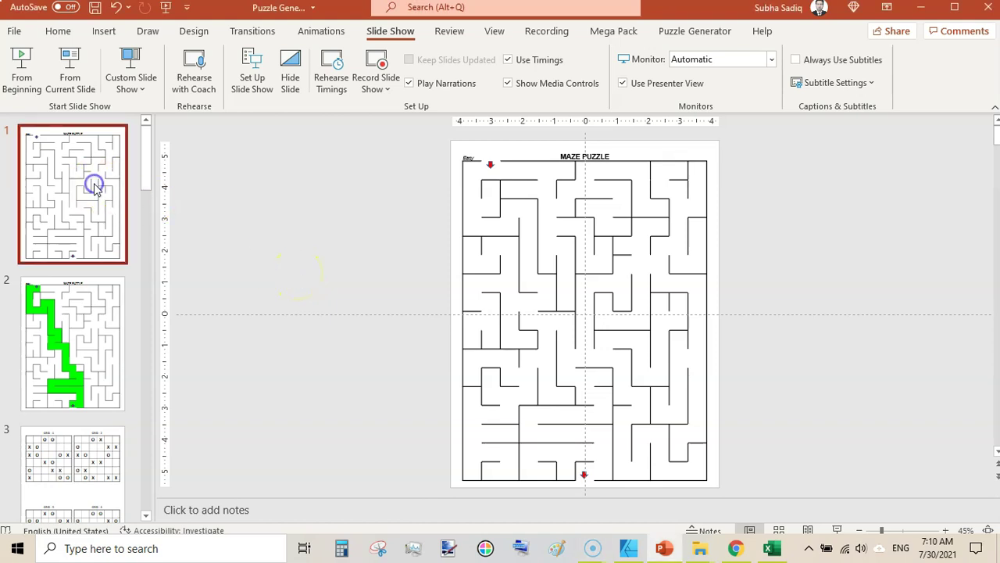
key(Down)
key(Down)
key(Down)
key(Down)
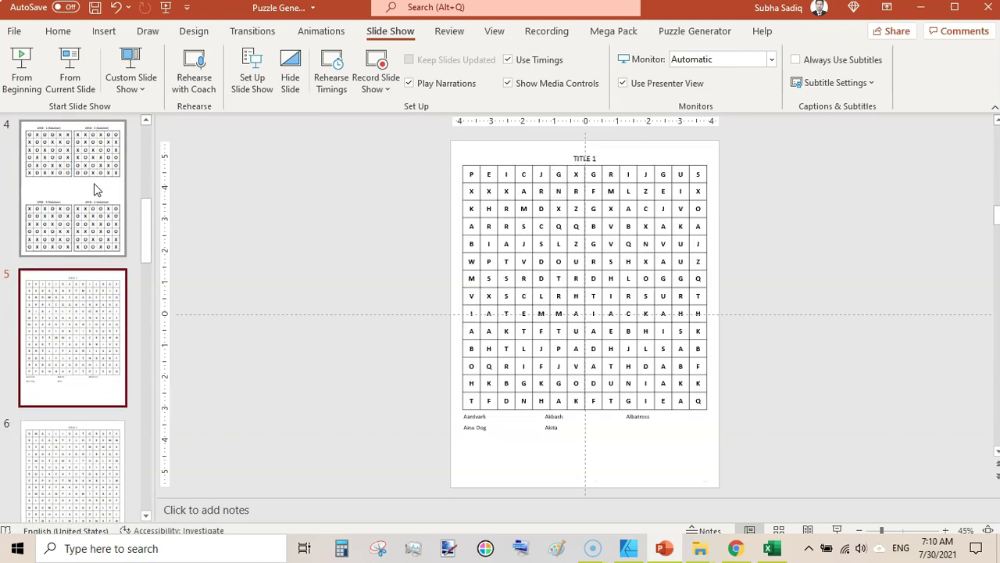
key(Down)
key(Up)
key(Up)
key(Up)
key(Up)
key(Up)
key(Down)
key(Down)
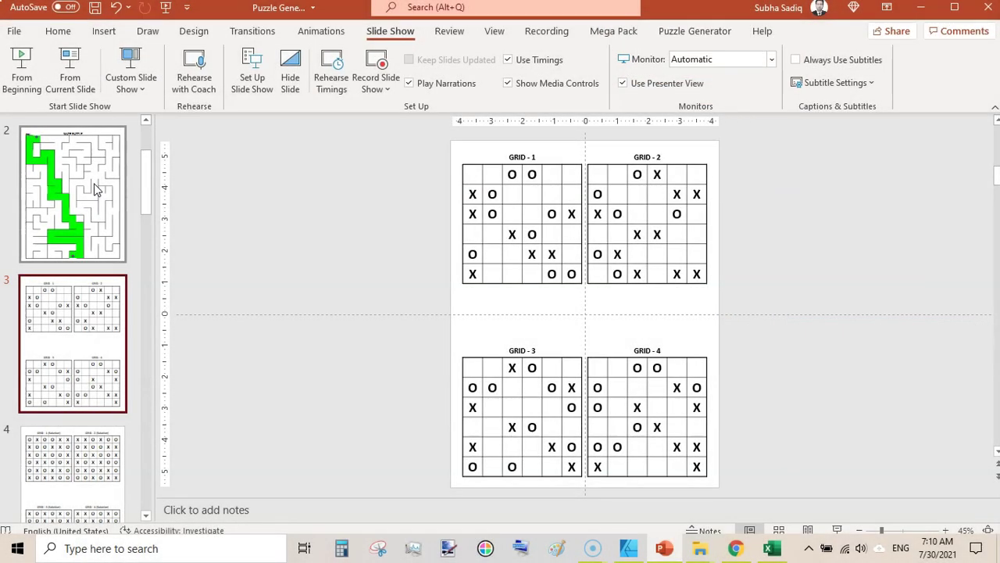
key(Down)
key(Down)
key(Down)
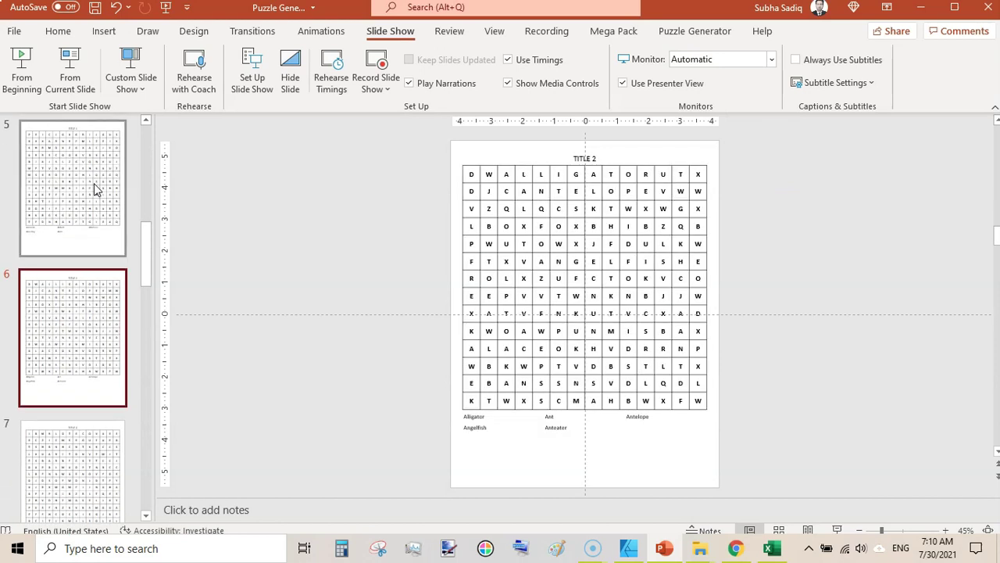
key(Down)
key(Down)
key(Down)
key(Down)
key(Down)
key(Down)
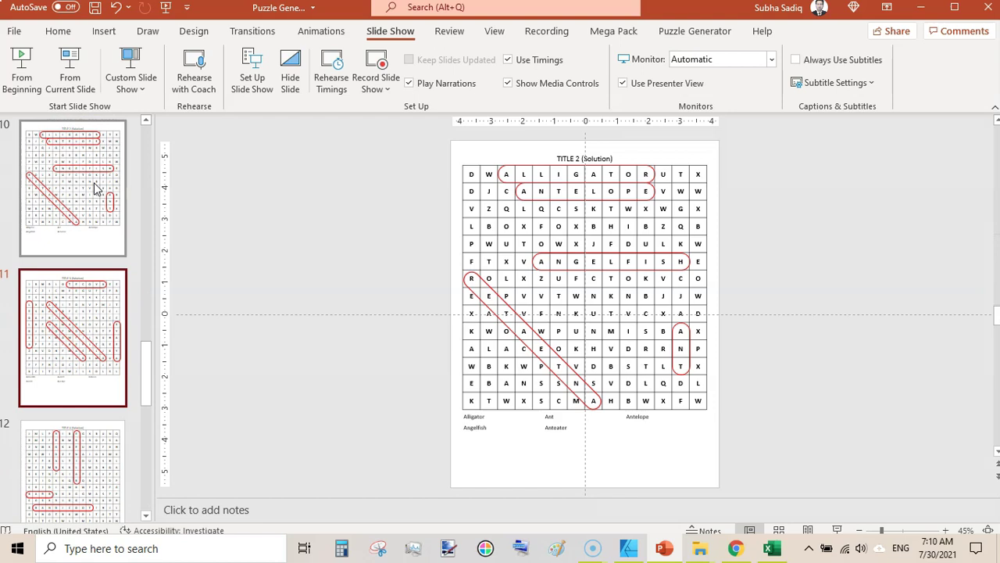
key(Down)
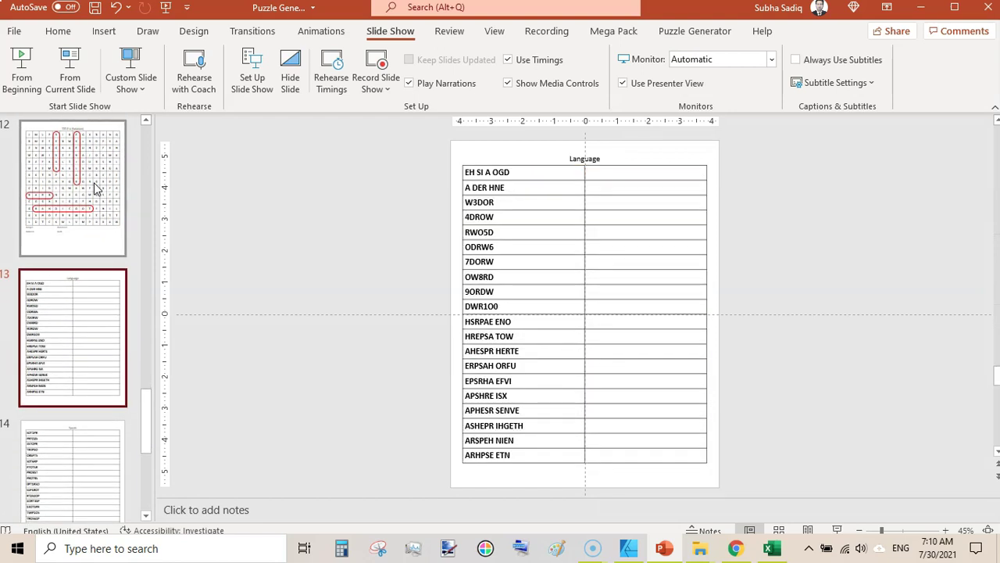
key(Down)
key(Down)
key(Up)
key(Up)
key(Up)
key(Up)
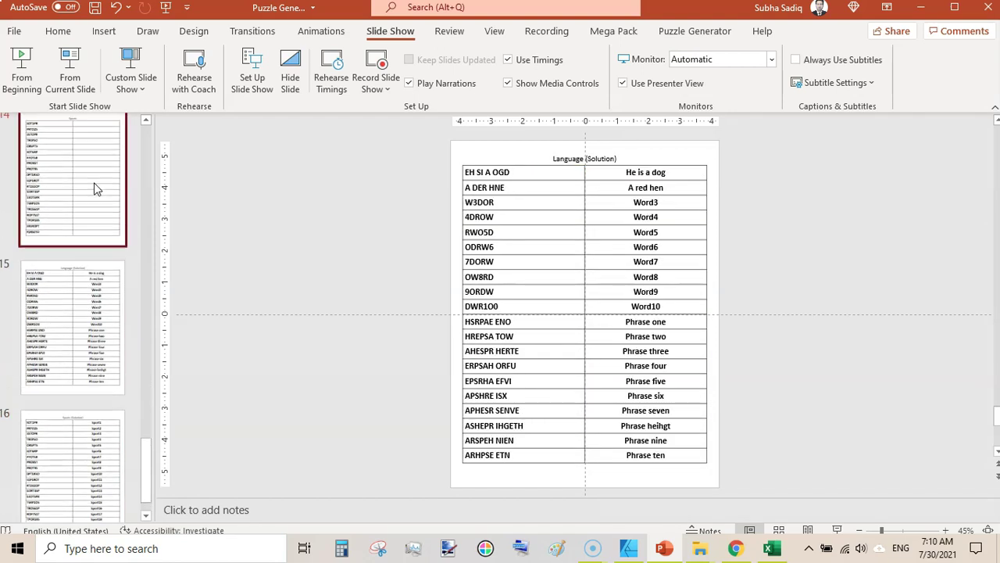
key(Up)
key(Up)
key(Up)
key(Up)
key(Up)
key(Up)
key(Up)
key(Up)
key(Up)
key(Up)
key(Up)
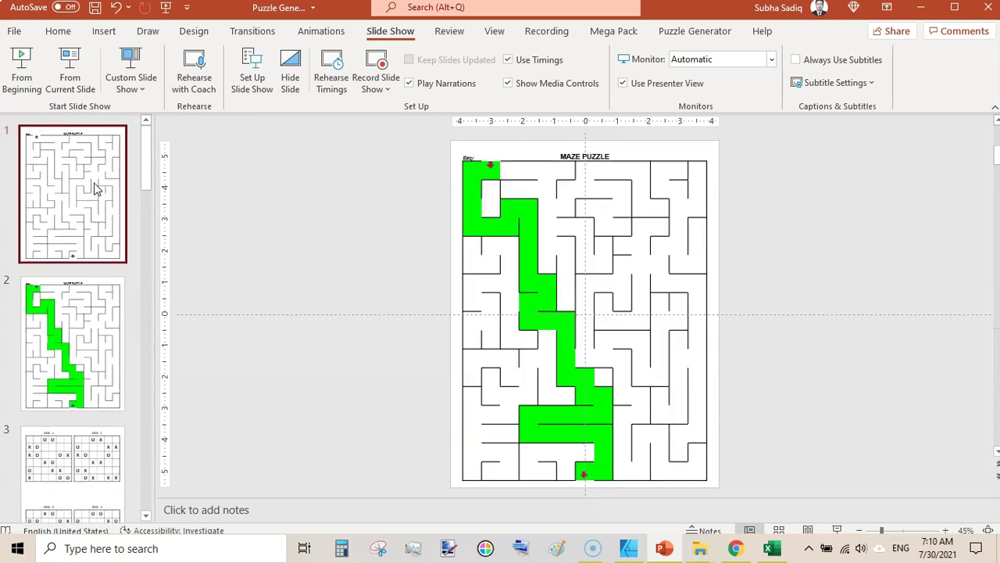
click(286, 220)
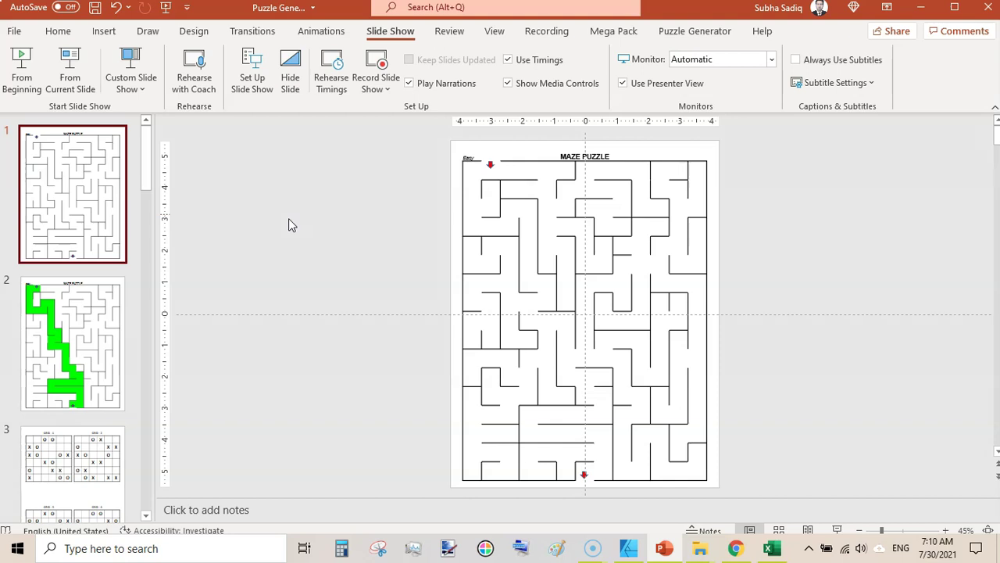
- Switch to the browser and scroll through its page
click(735, 549)
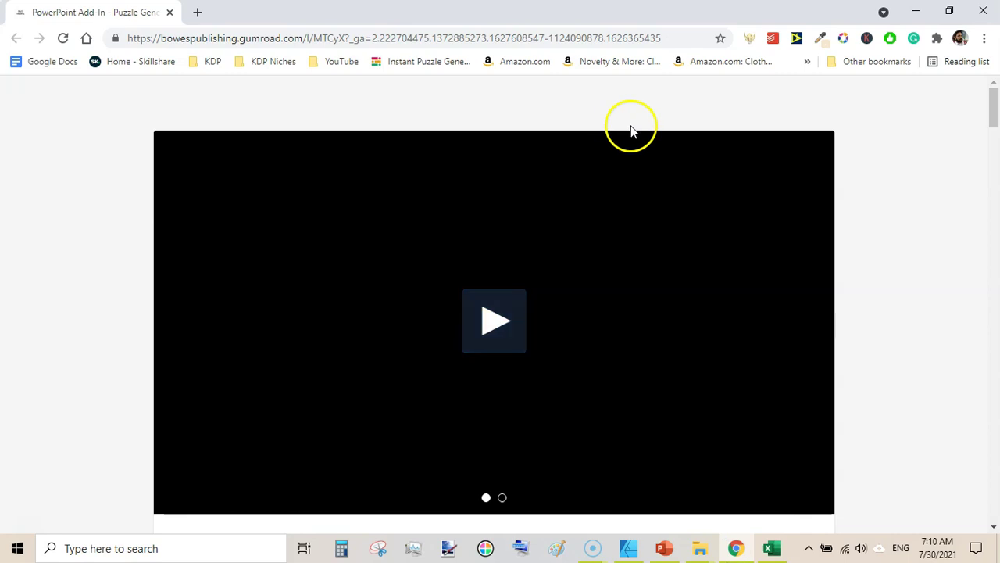
drag(995, 116, 995, 139)
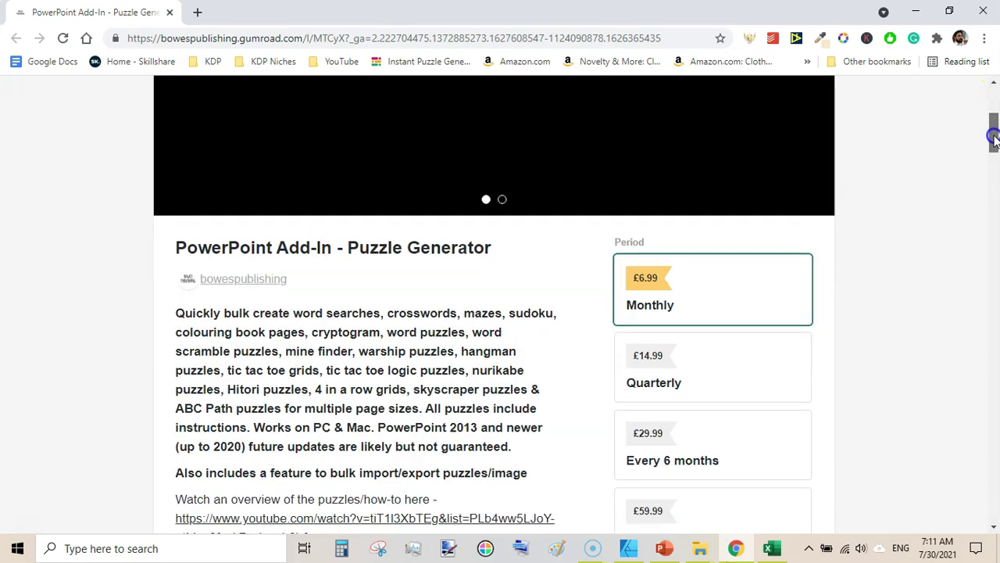
scroll(993, 132, down, 1)
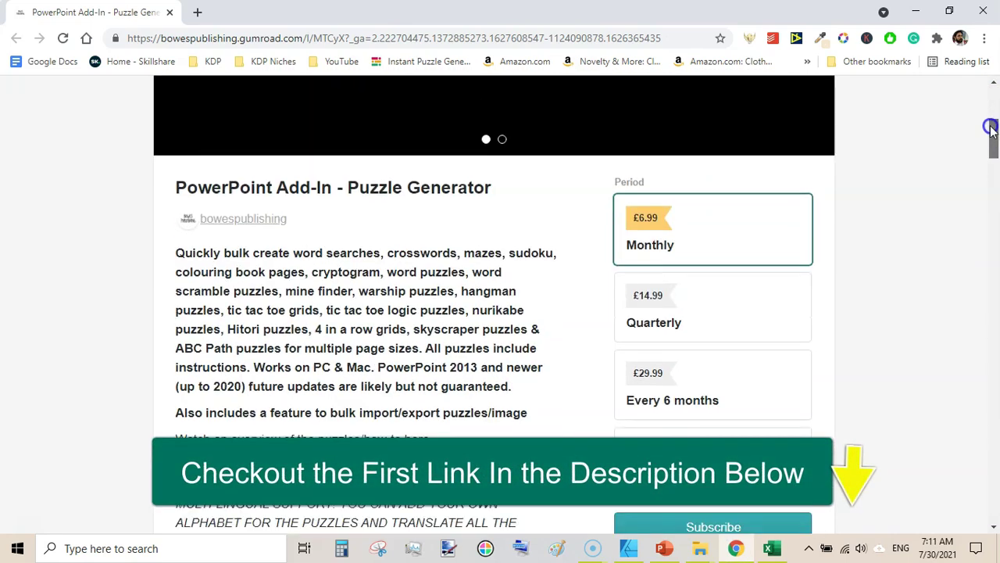
scroll(937, 246, up, 3)
- Back in PowerPoint, delete every slide and add a new first slide
click(664, 548)
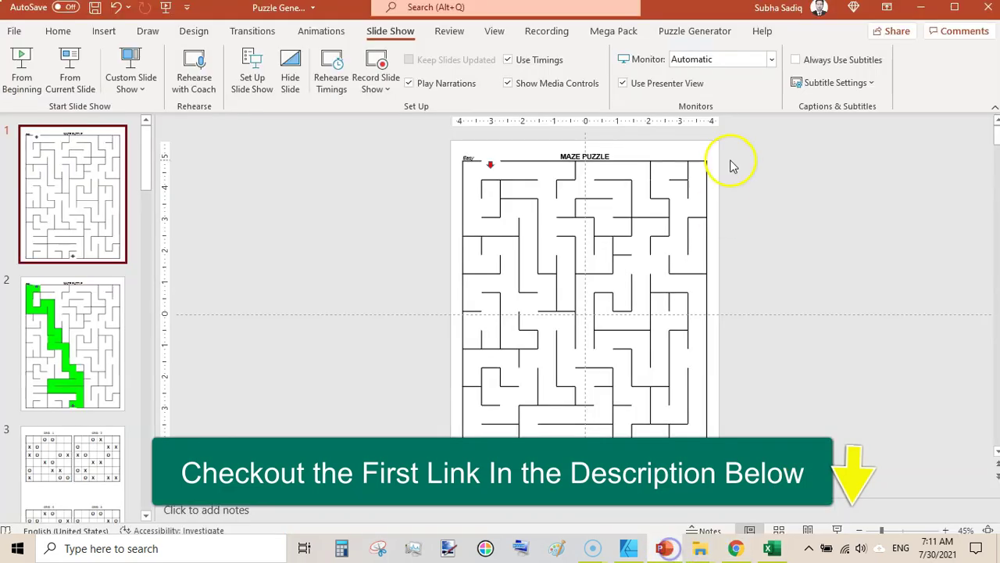
click(704, 33)
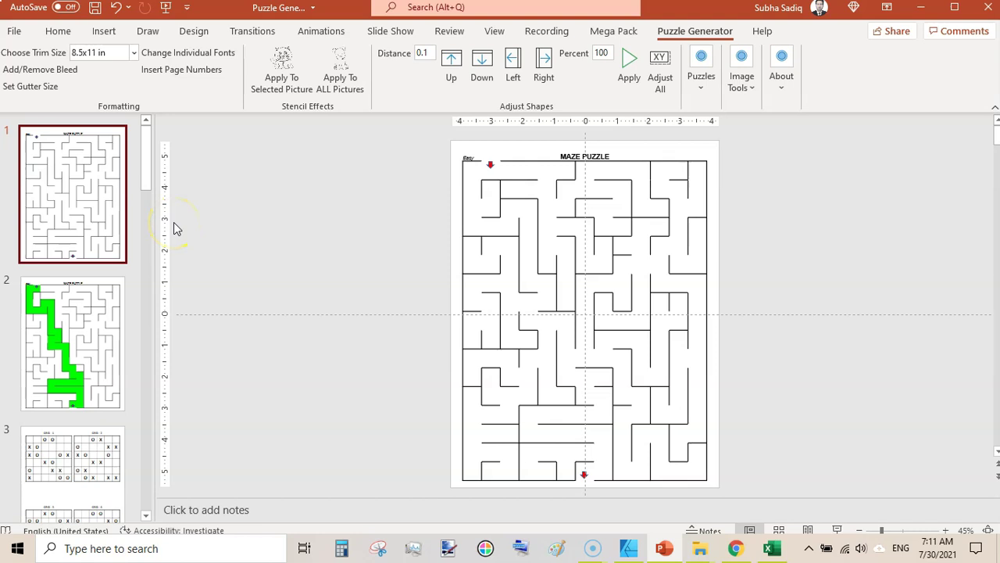
key(ctrl+a)
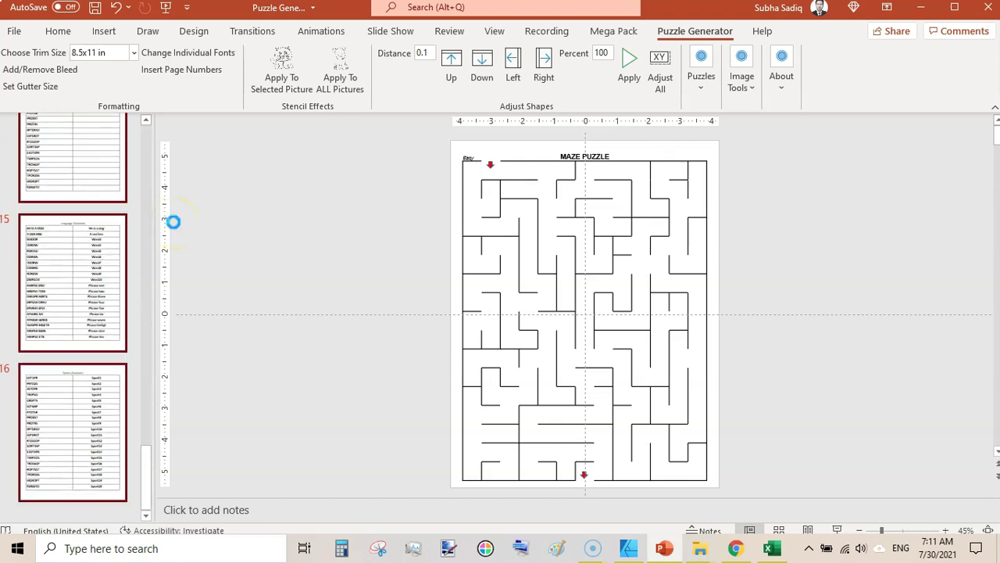
key(Delete)
click(570, 200)
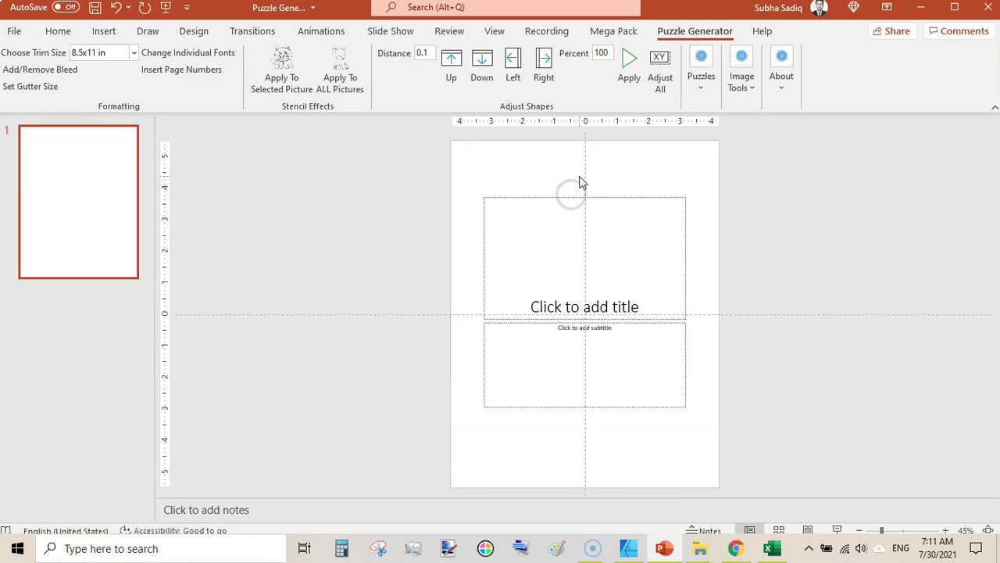
- Delete both placeholders, keep the 8.5x11 in trim size, and open the Puzzles gallery
key(ctrl+a)
key(Delete)
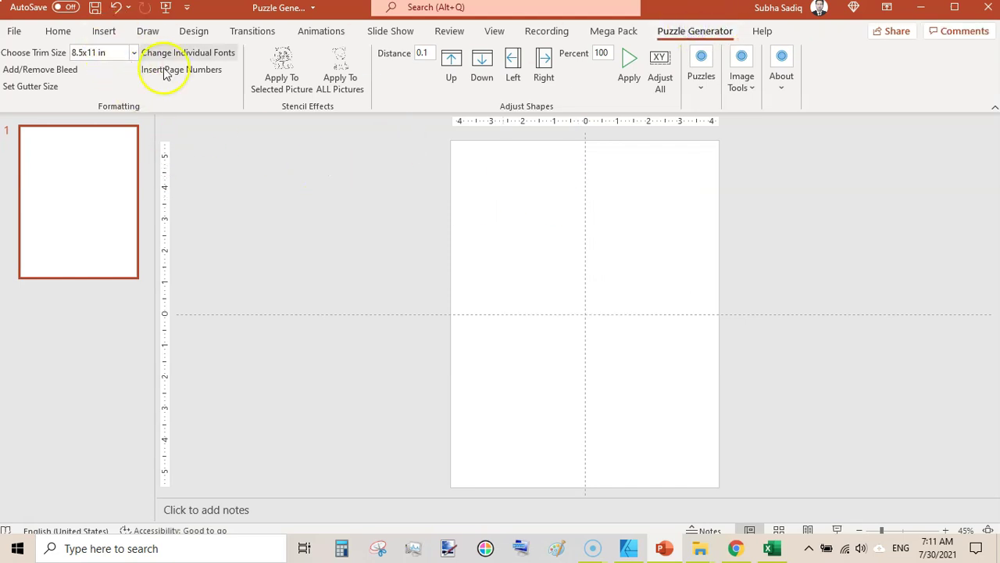
click(133, 53)
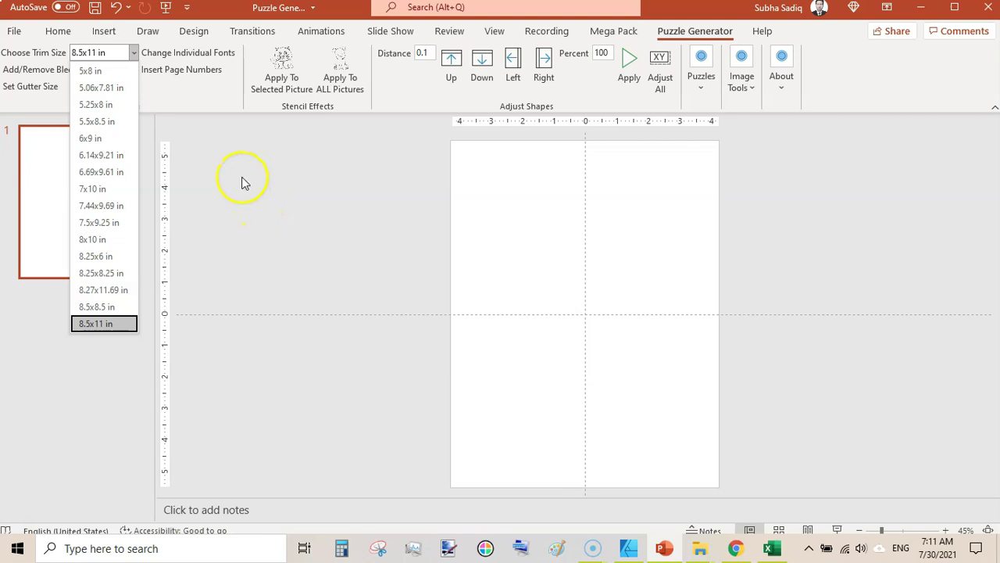
click(696, 33)
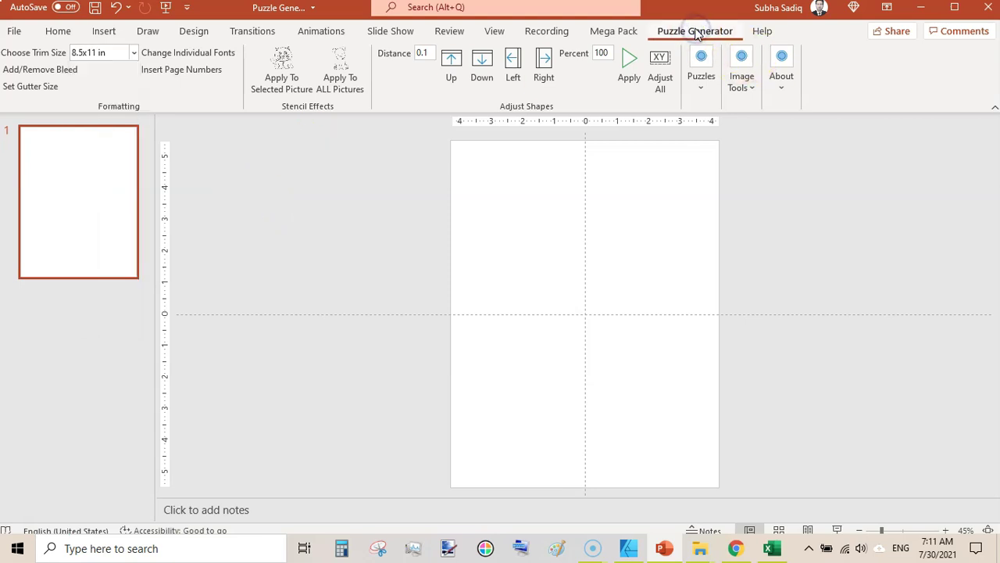
click(133, 52)
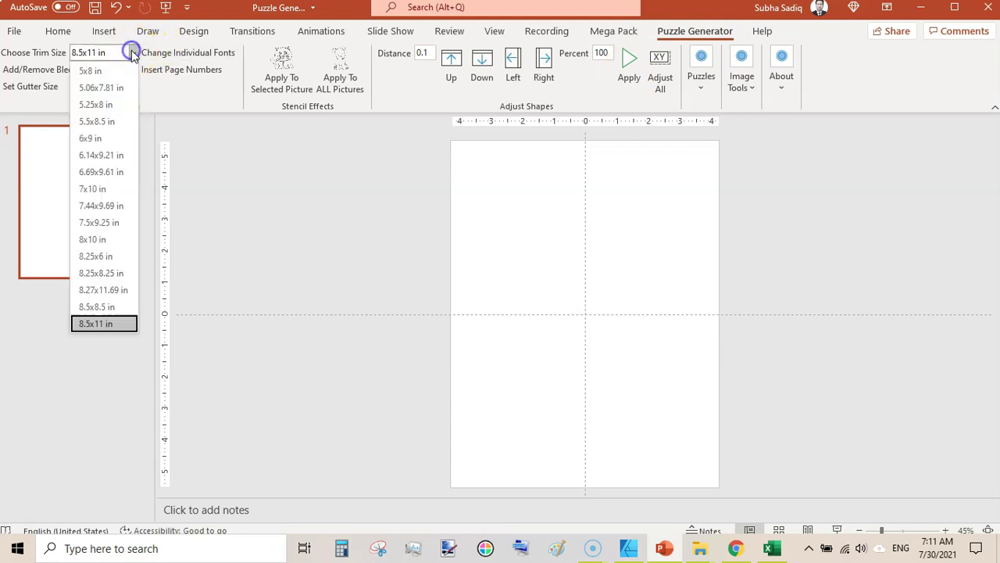
click(109, 323)
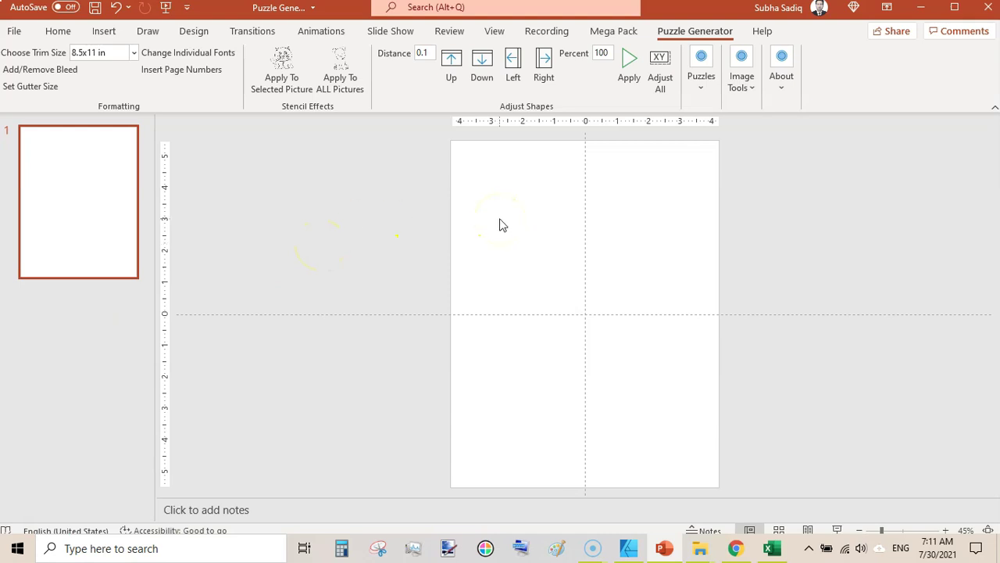
click(707, 93)
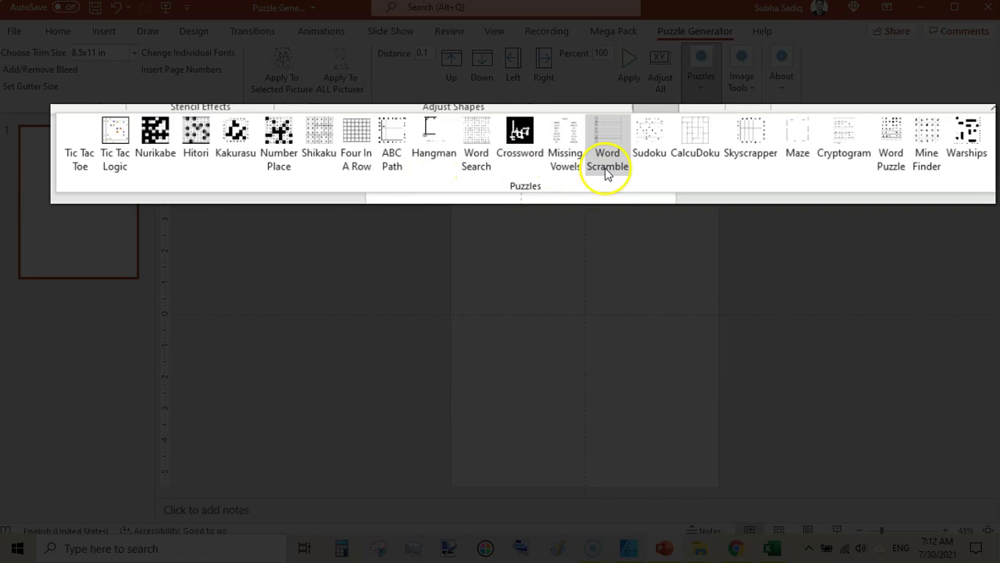
click(644, 165)
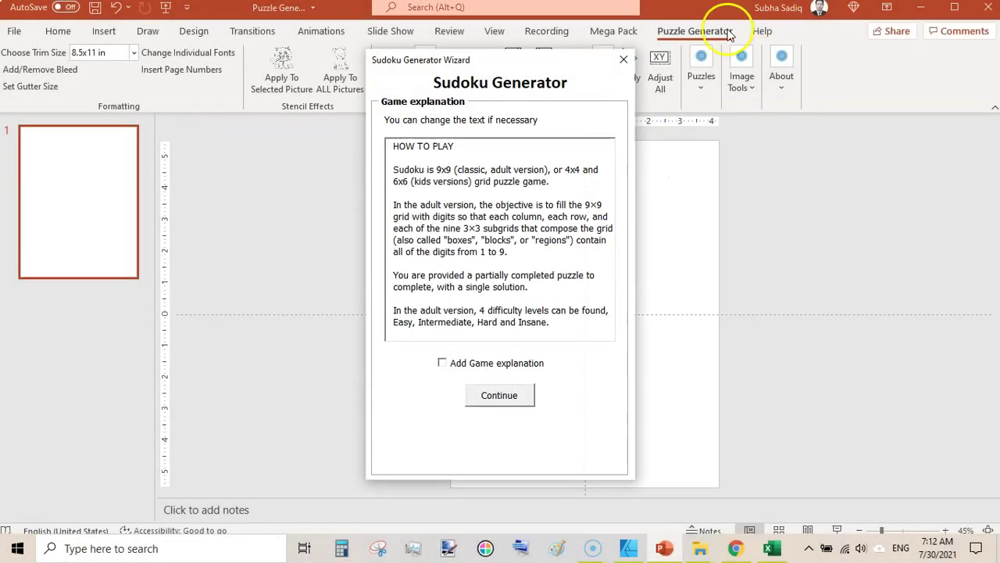
click(623, 63)
click(704, 87)
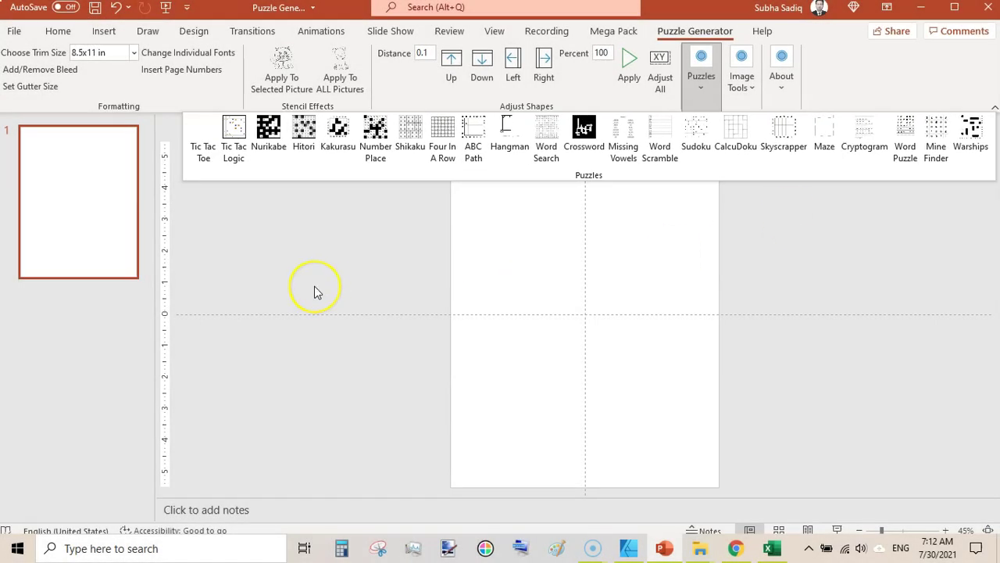
- Launch Tic Tac Logic with Add Game explanation left off and continue to the grid settings
click(234, 137)
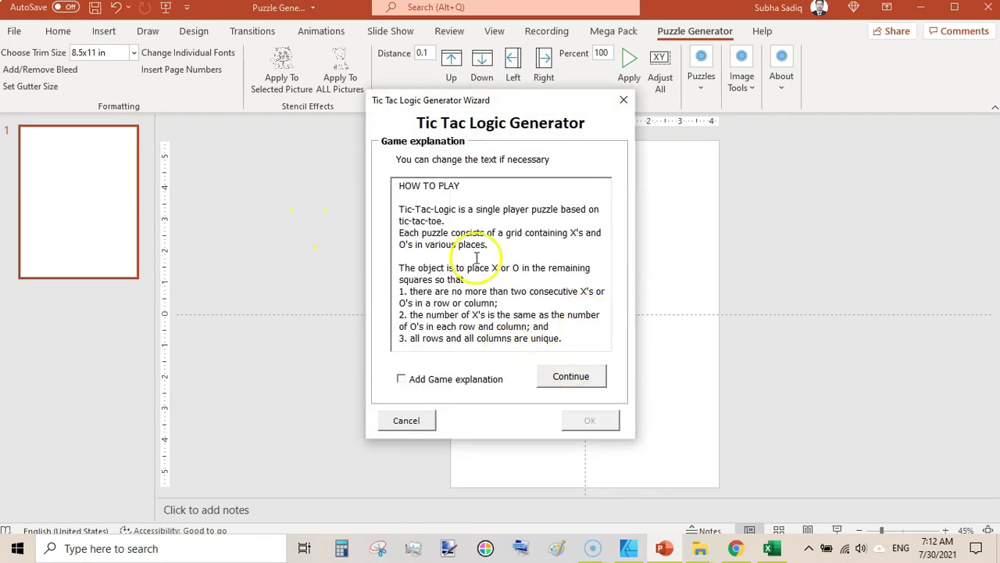
click(402, 379)
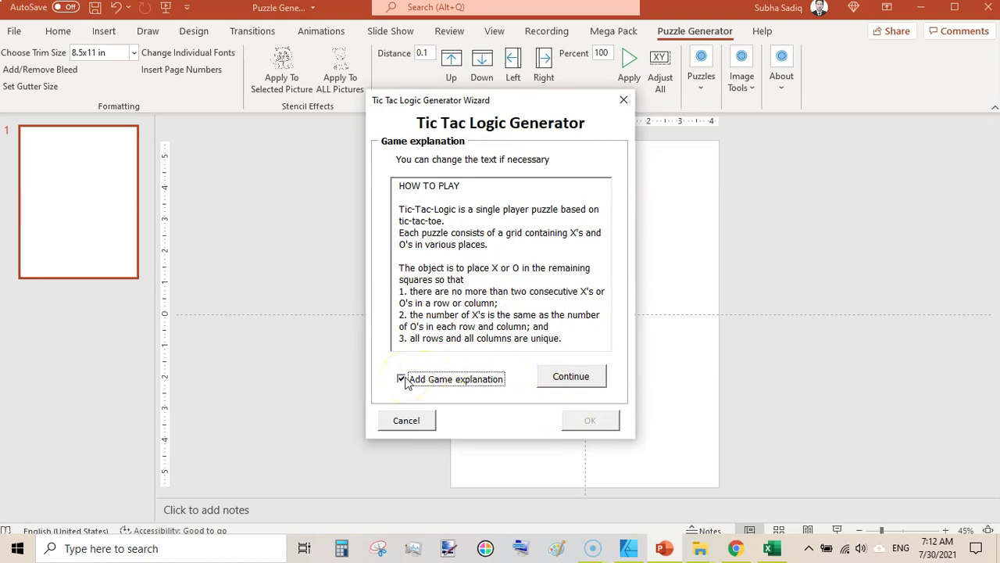
click(402, 379)
click(402, 379)
click(401, 379)
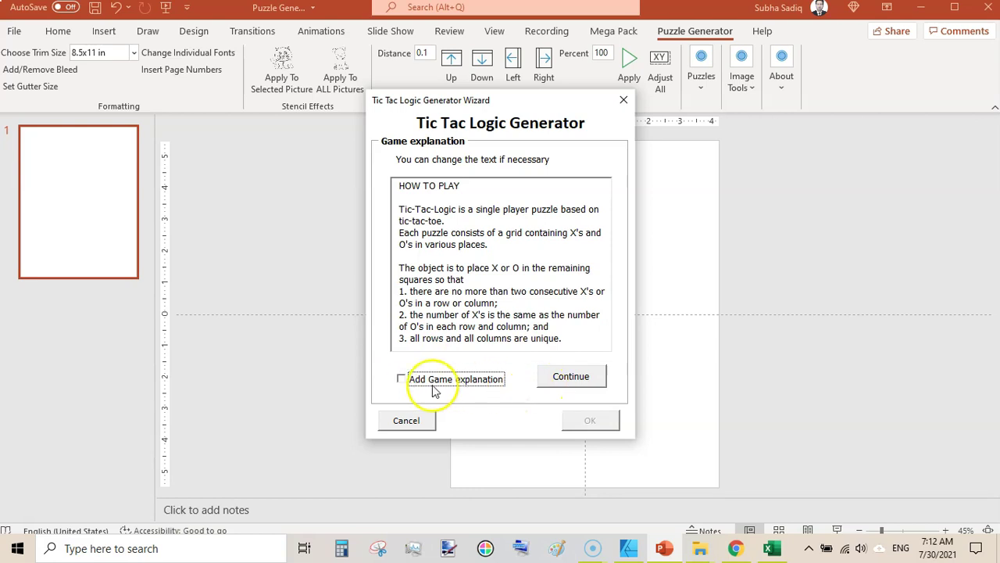
click(572, 385)
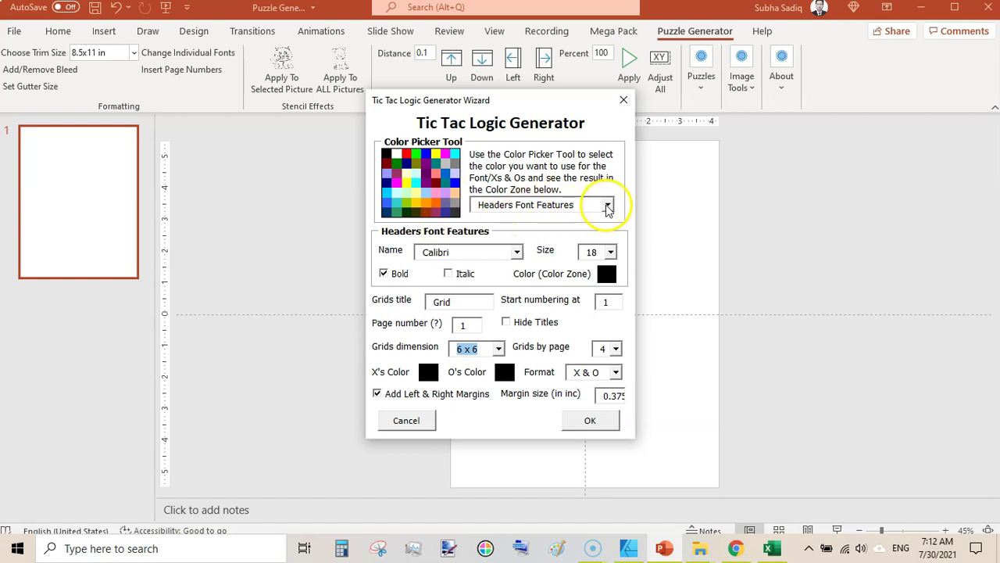
- Make the header font features red, keeping the header font size at 18
click(607, 205)
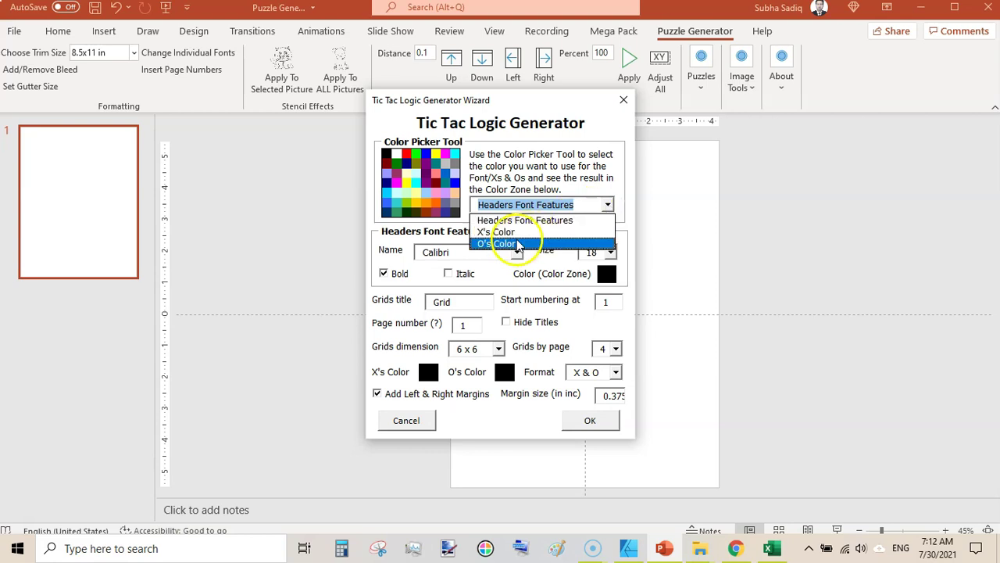
click(529, 221)
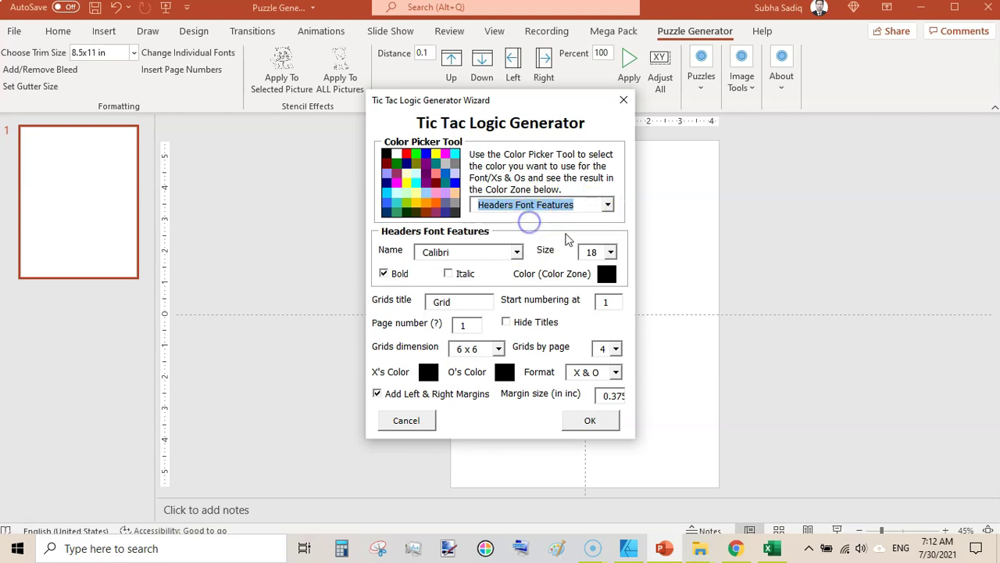
click(611, 252)
click(611, 253)
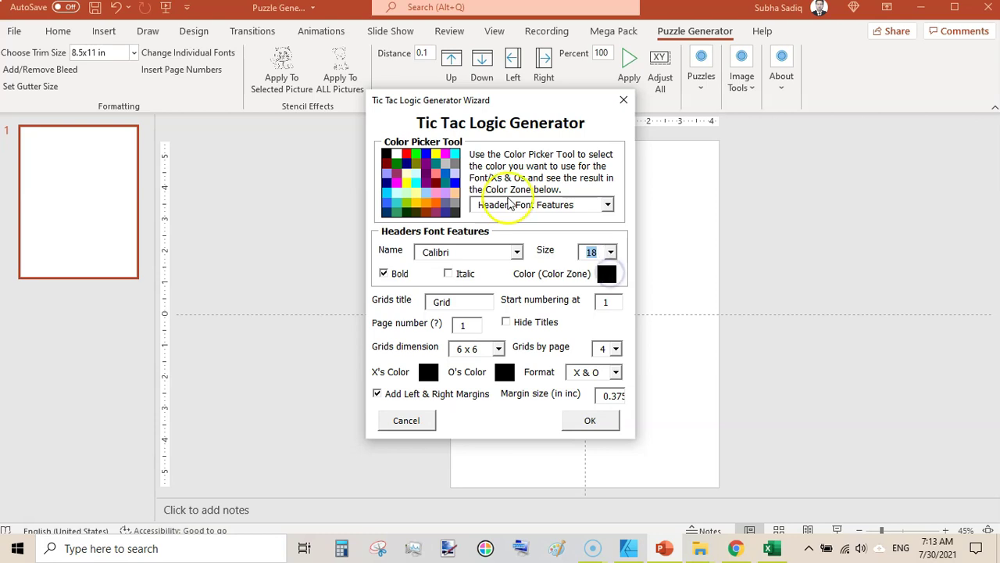
click(408, 155)
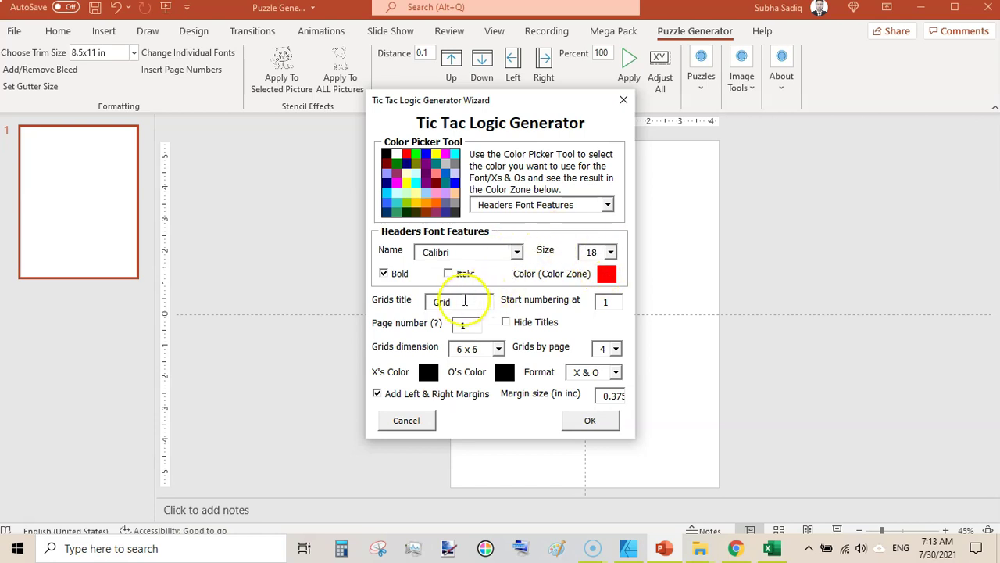
- Keep the 6 x 6 grid size and generate the Tic Tac Logic grids
click(473, 324)
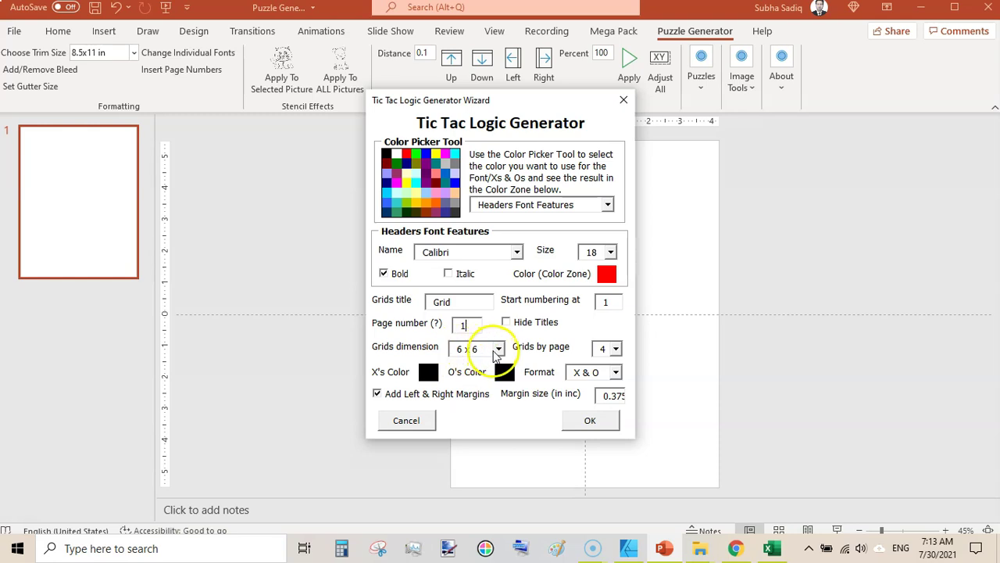
click(499, 349)
click(498, 349)
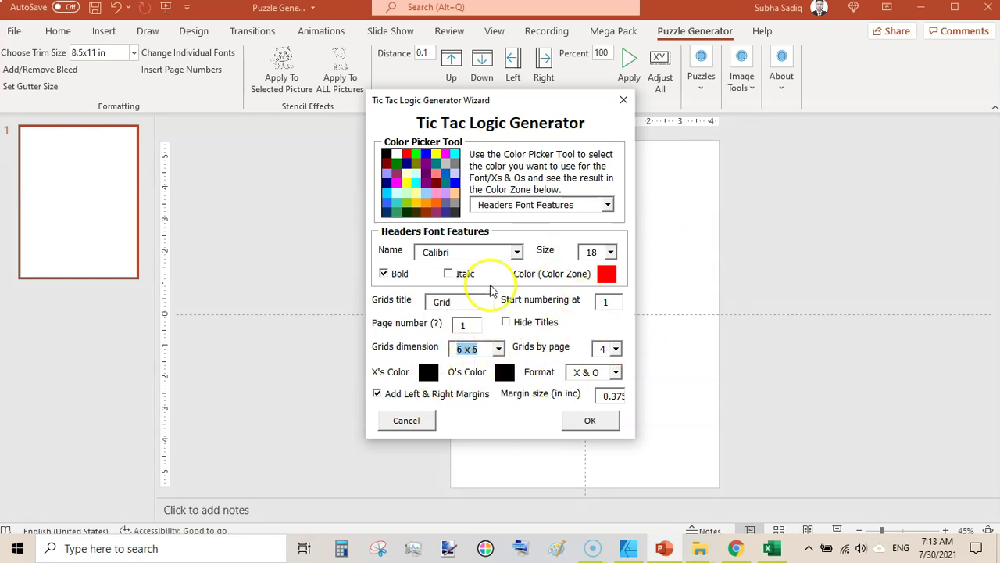
click(588, 423)
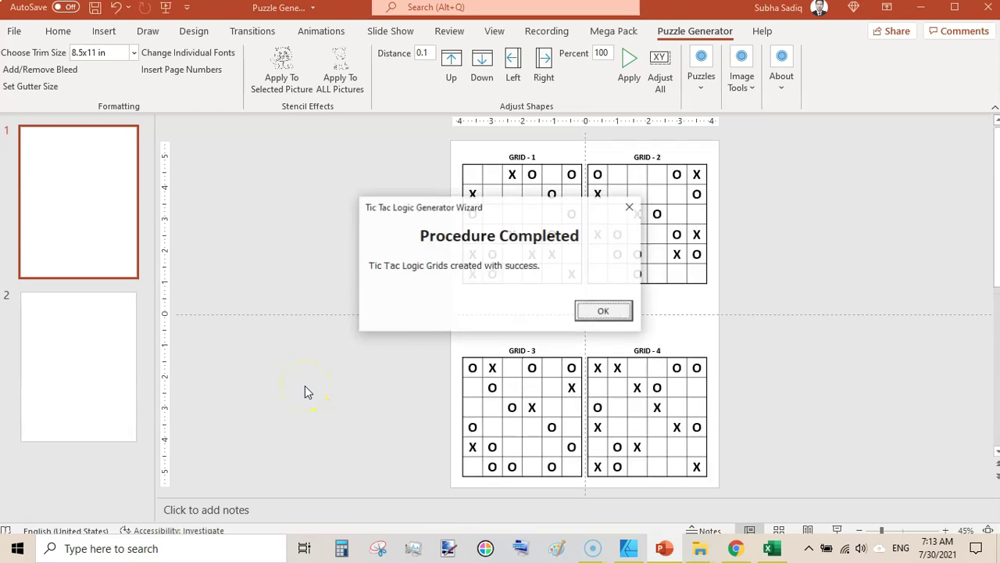
- Dismiss the completion message and remove the Tic Tac Logic slides, leaving one blank slide
key(Return)
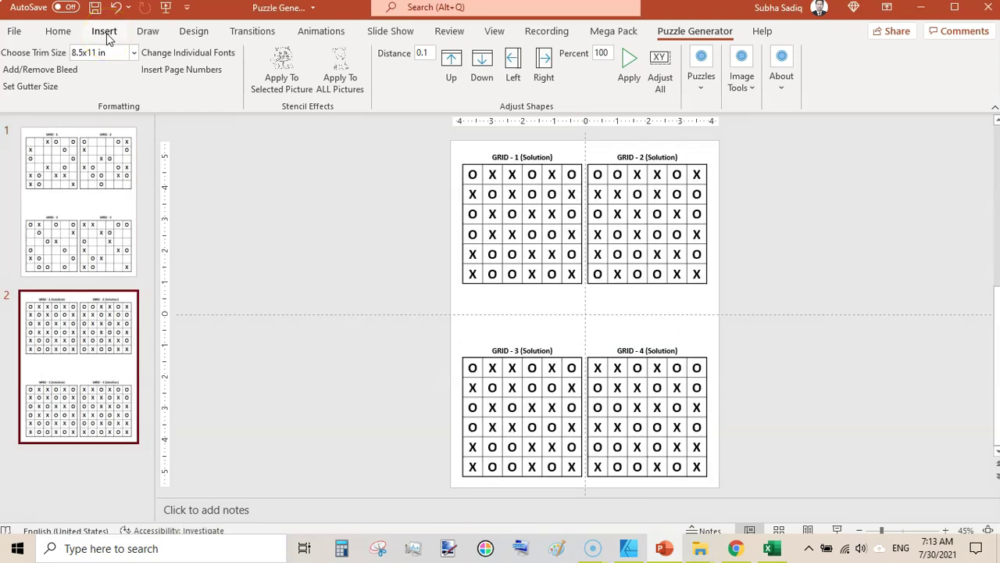
click(106, 33)
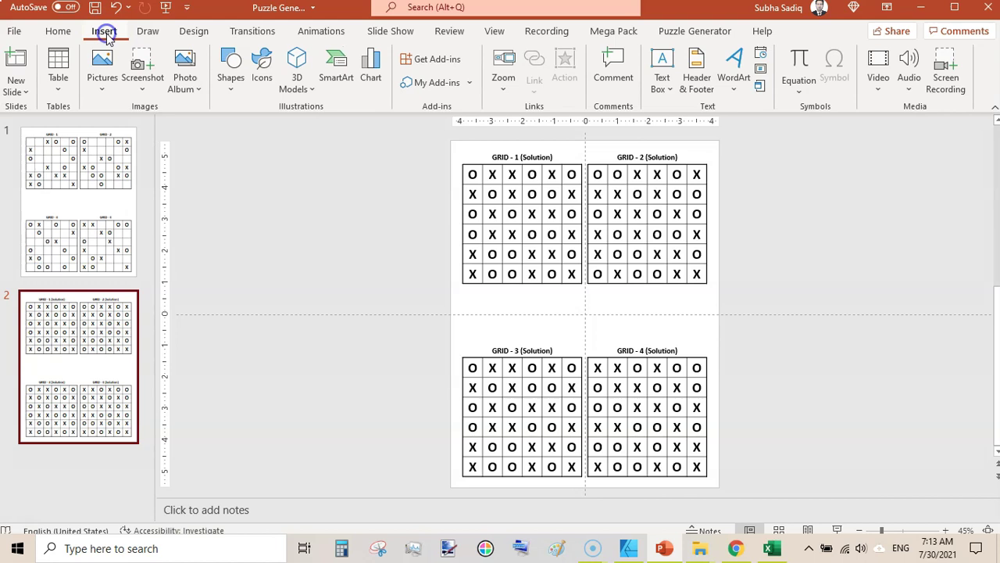
click(24, 88)
click(292, 267)
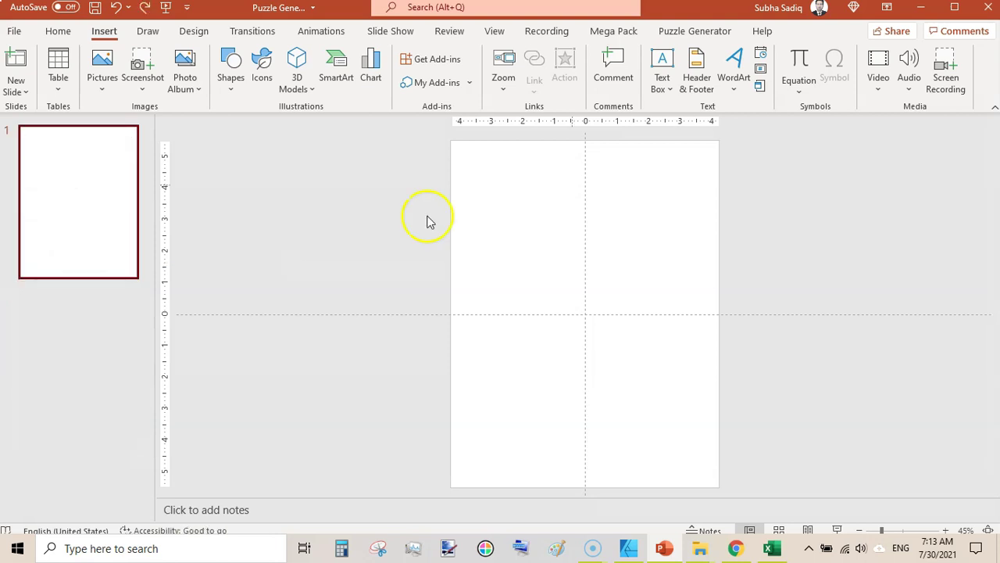
click(713, 32)
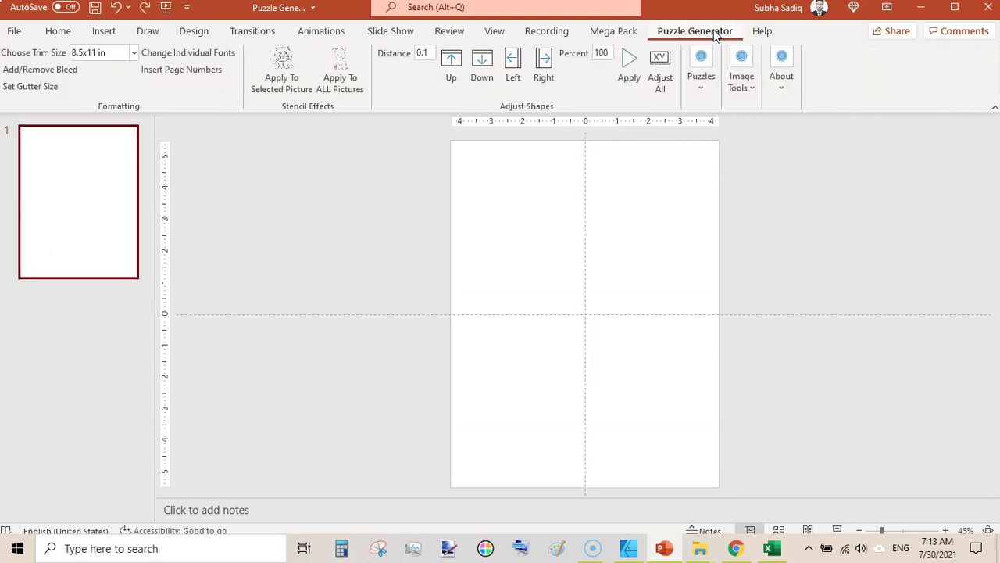
- Start the Nurikabe generator and continue to its settings
click(701, 91)
click(698, 91)
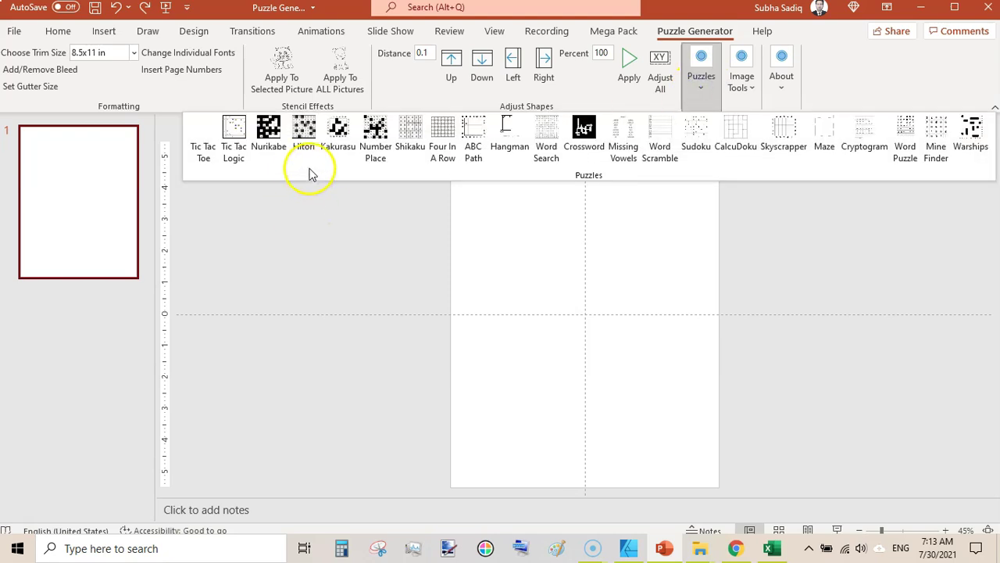
click(276, 141)
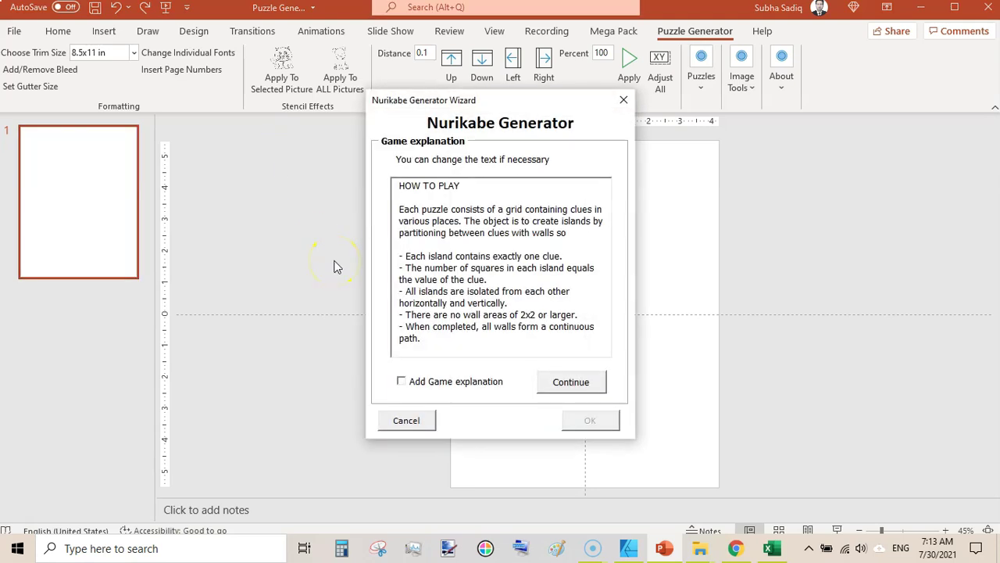
click(561, 389)
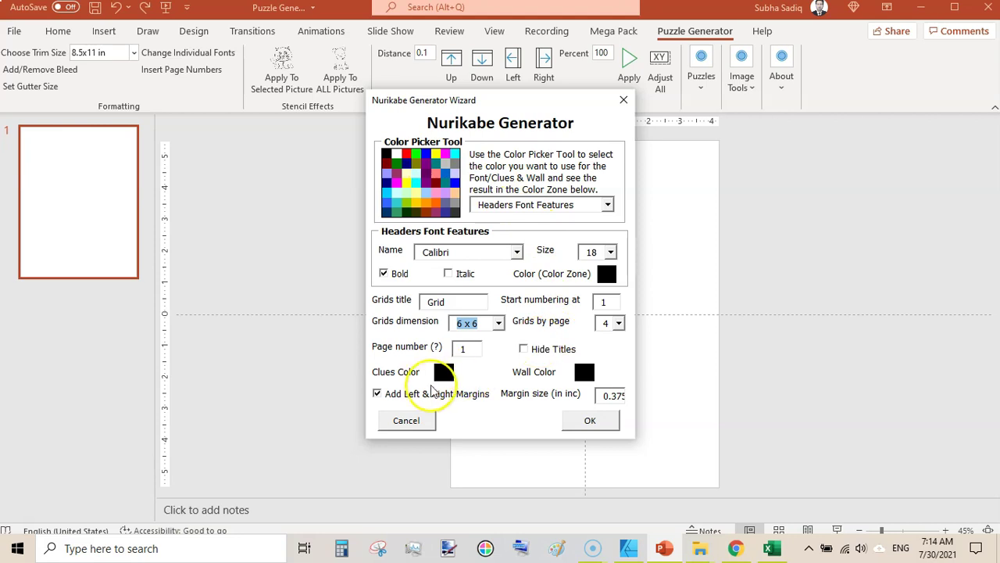
- Set the Nurikabe clues colour to red and the wall colour to green
click(608, 206)
click(540, 230)
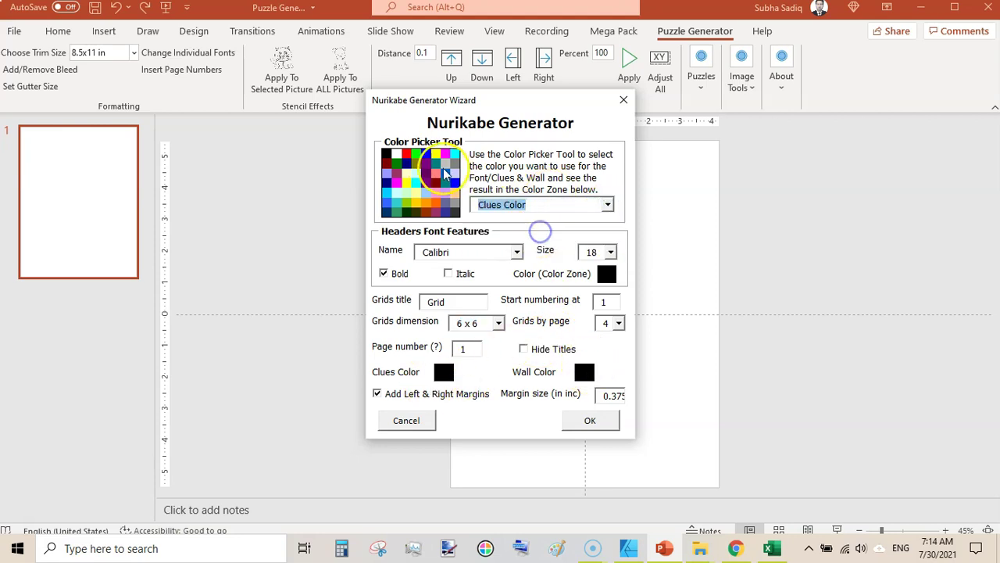
click(442, 172)
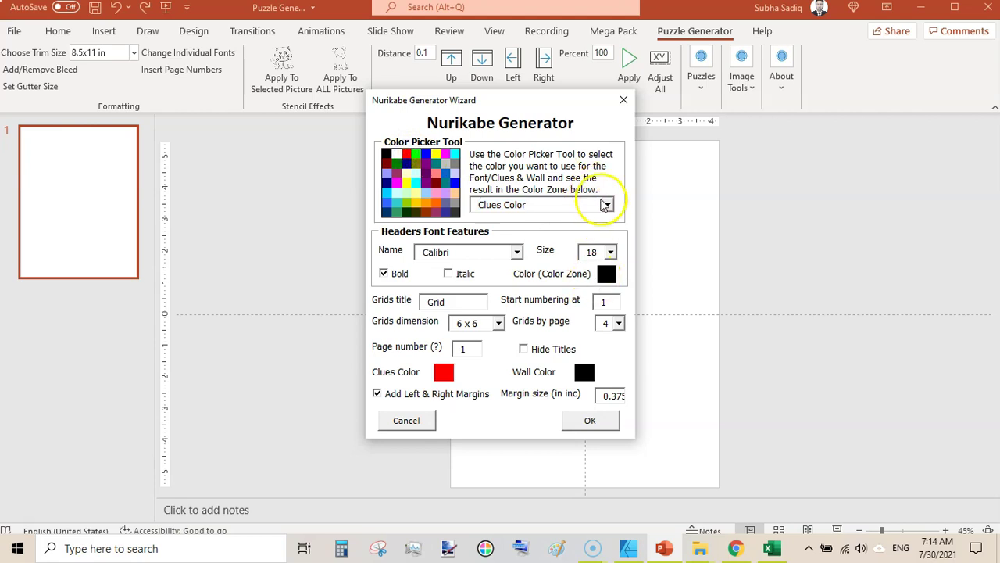
click(605, 205)
click(539, 242)
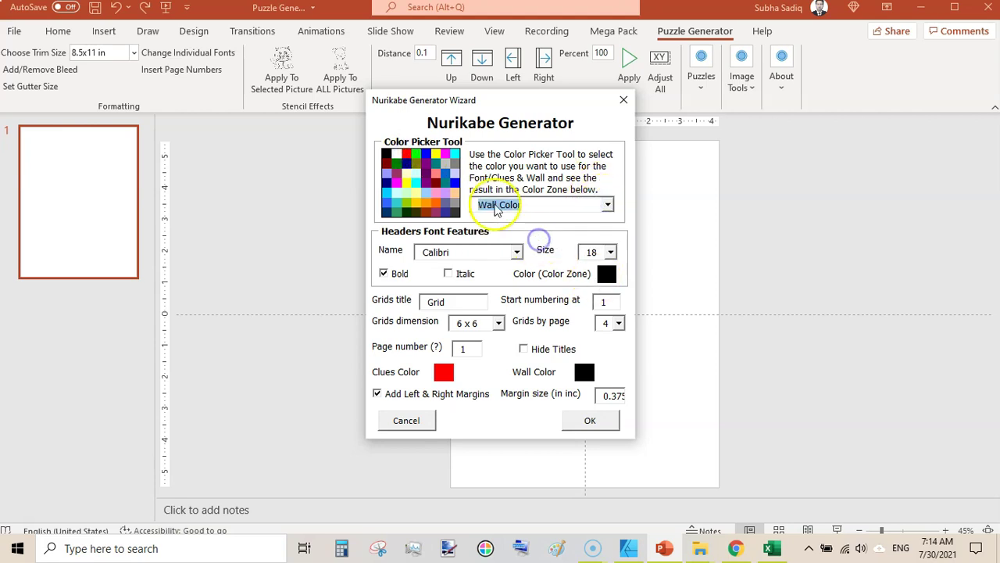
click(416, 153)
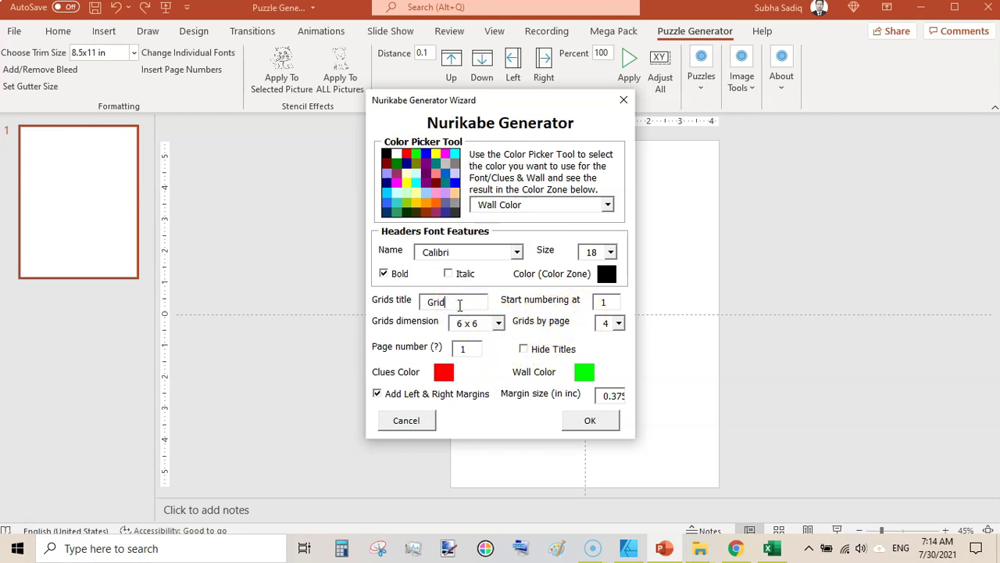
- Keep four grids per page, generate the Nurikabe puzzles, then undo them
click(620, 324)
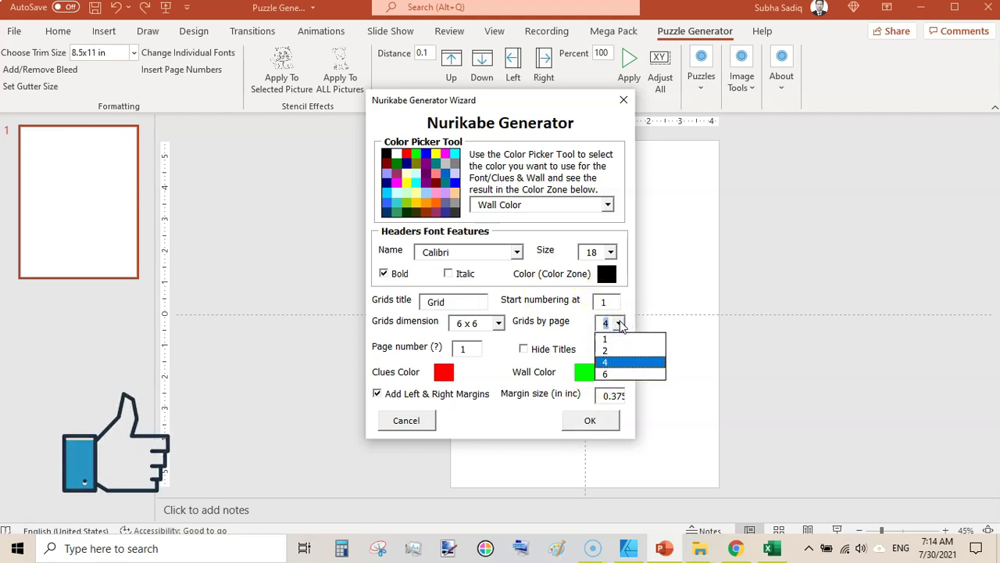
click(620, 323)
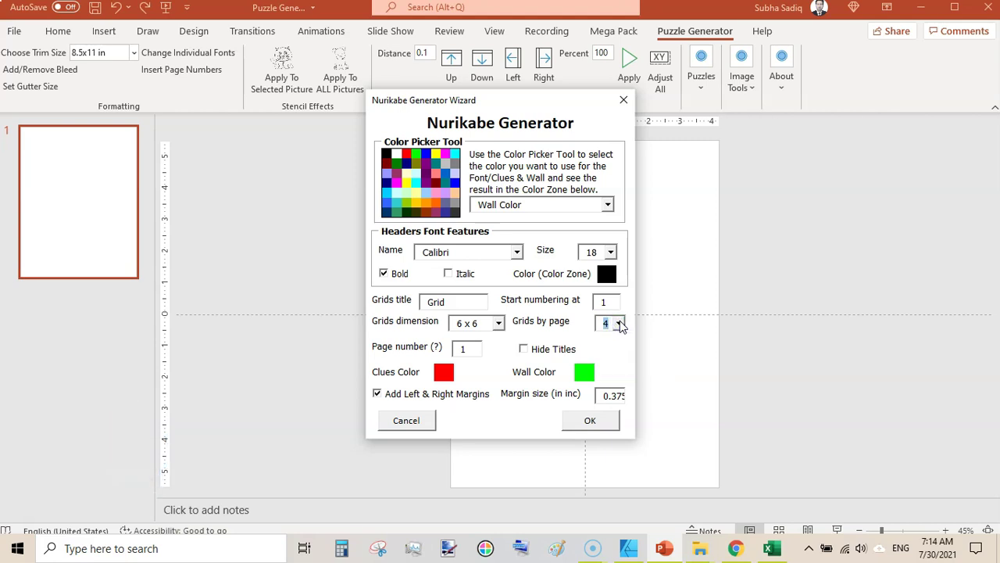
click(582, 420)
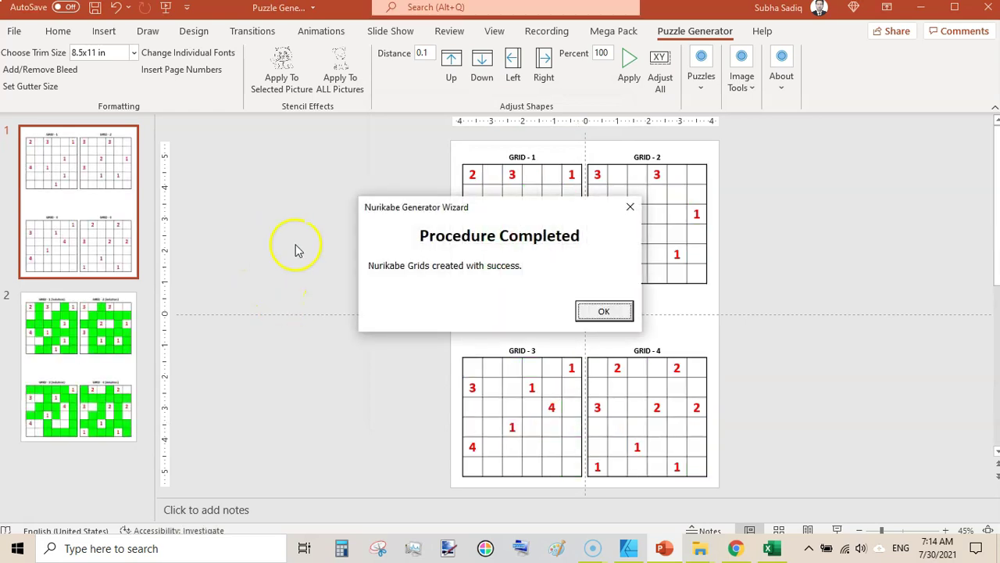
click(603, 311)
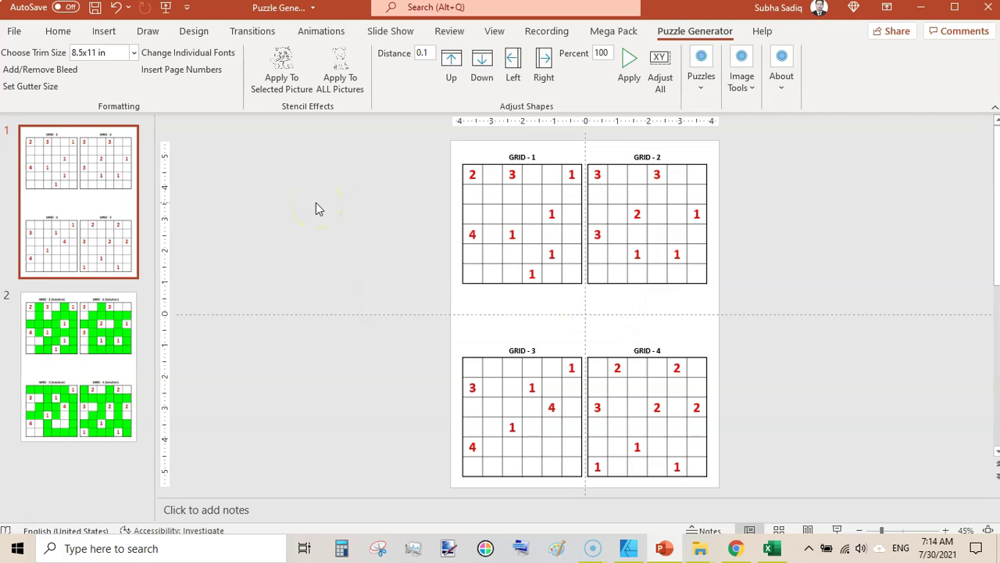
key(ctrl+z)
key(ctrl+z)
- Generate a Number Place puzzle with default settings, then undo it with Ctrl+Z
click(701, 76)
click(701, 75)
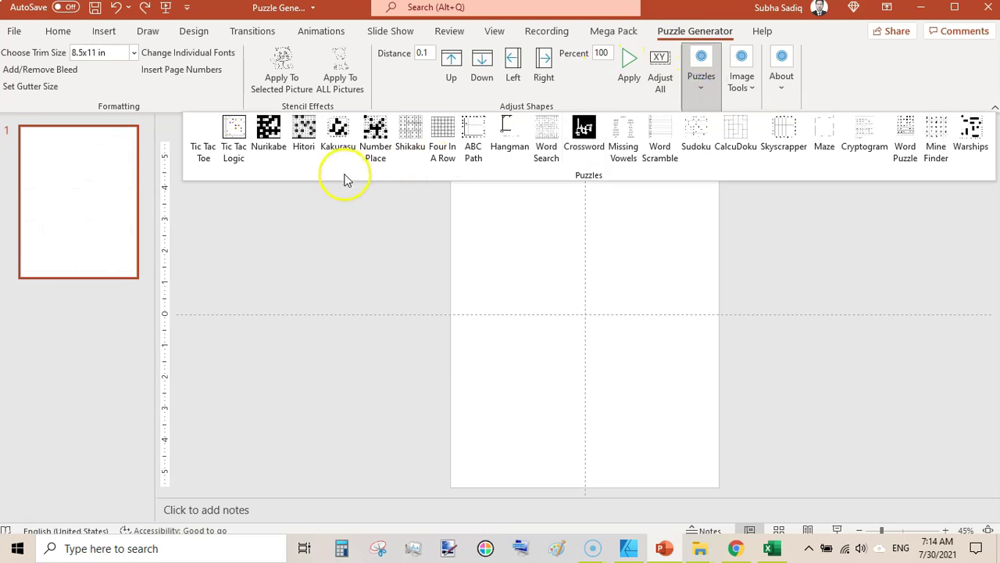
click(375, 152)
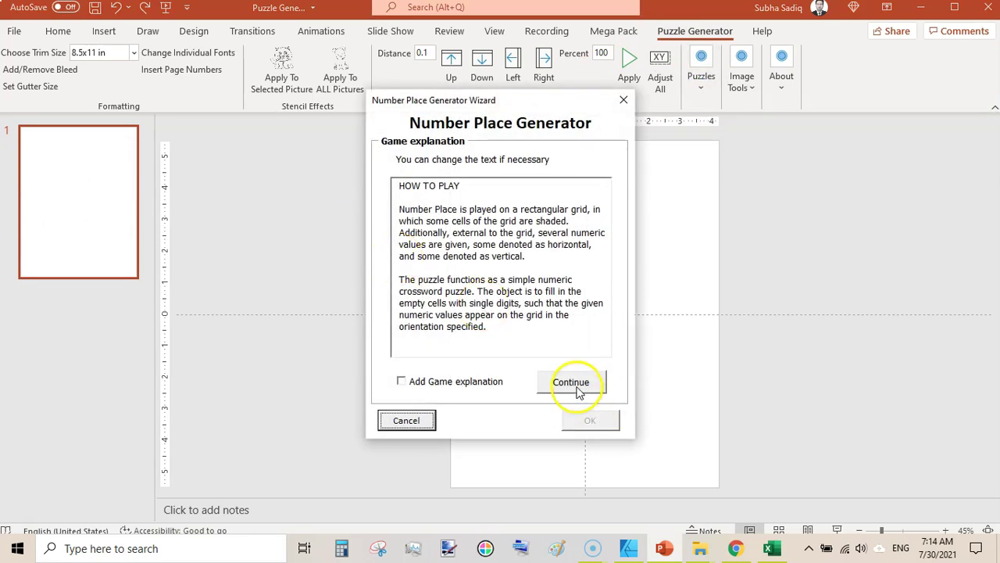
click(576, 386)
click(586, 420)
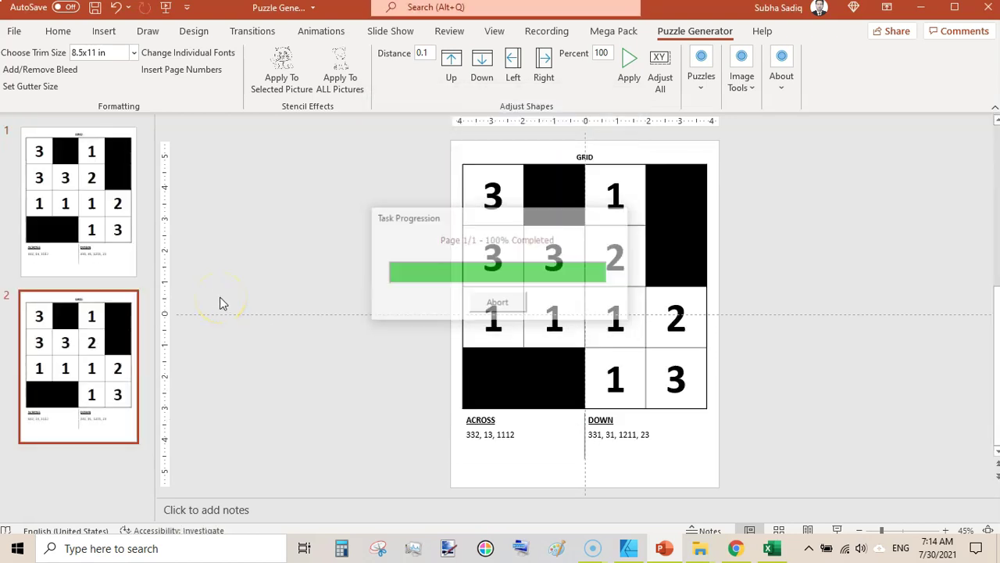
click(607, 309)
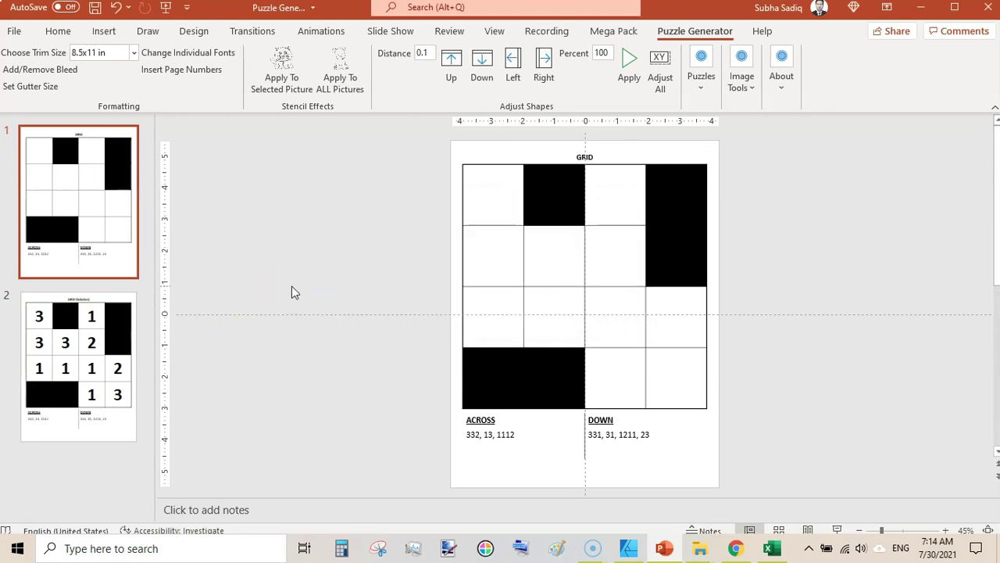
key(ctrl+z)
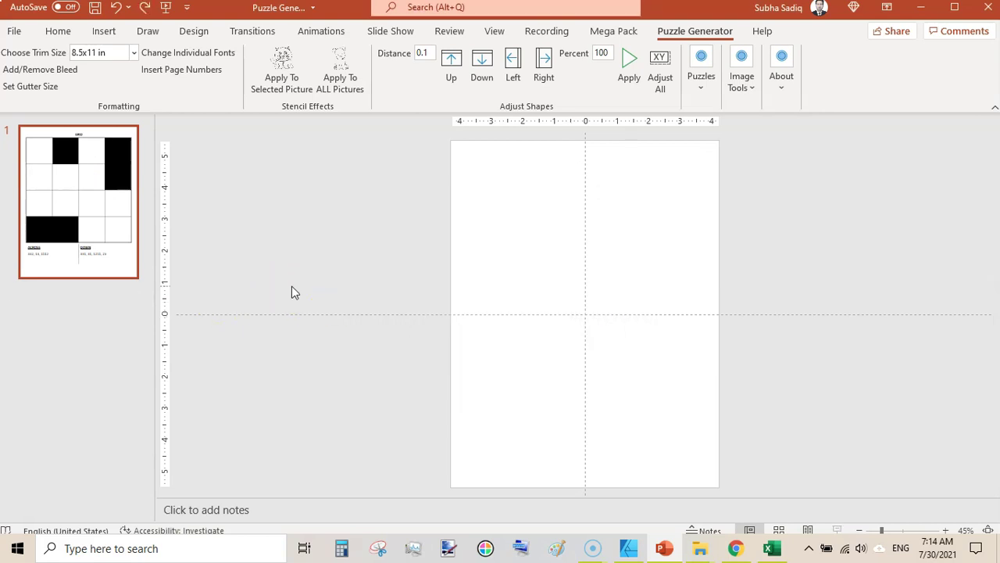
- Start the Four In A Row generator and pick red in its colour settings
click(648, 78)
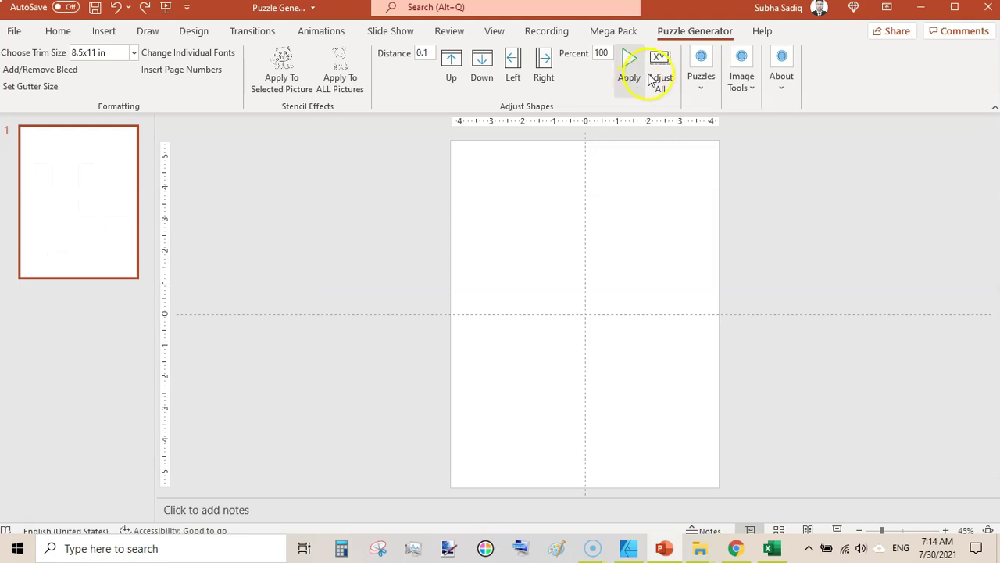
click(700, 78)
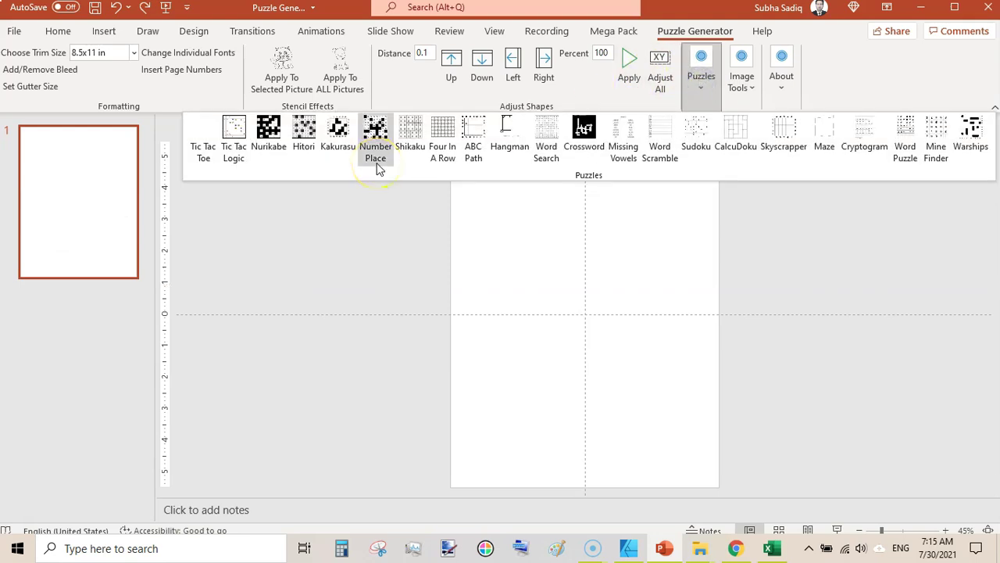
click(443, 165)
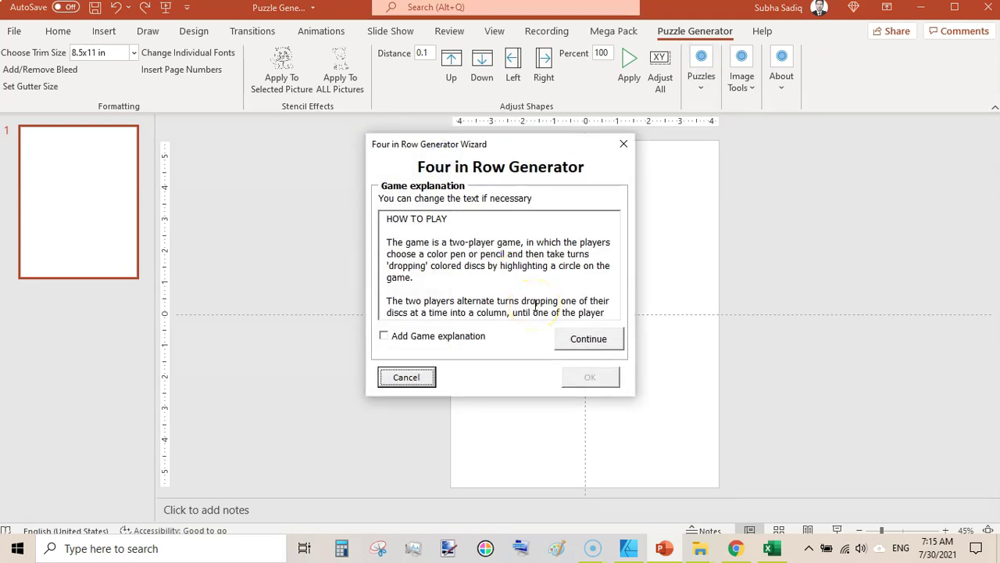
click(588, 348)
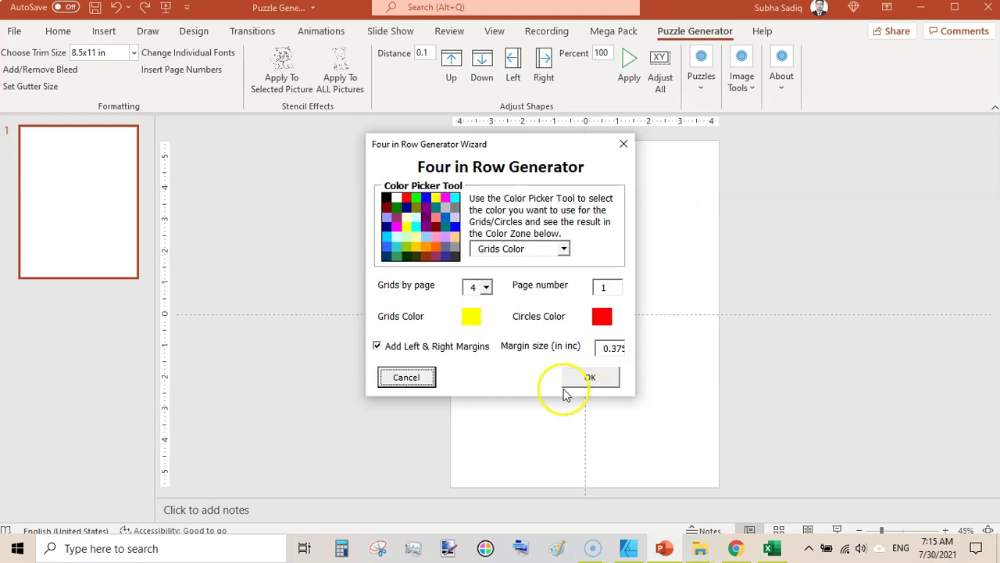
click(563, 249)
click(563, 248)
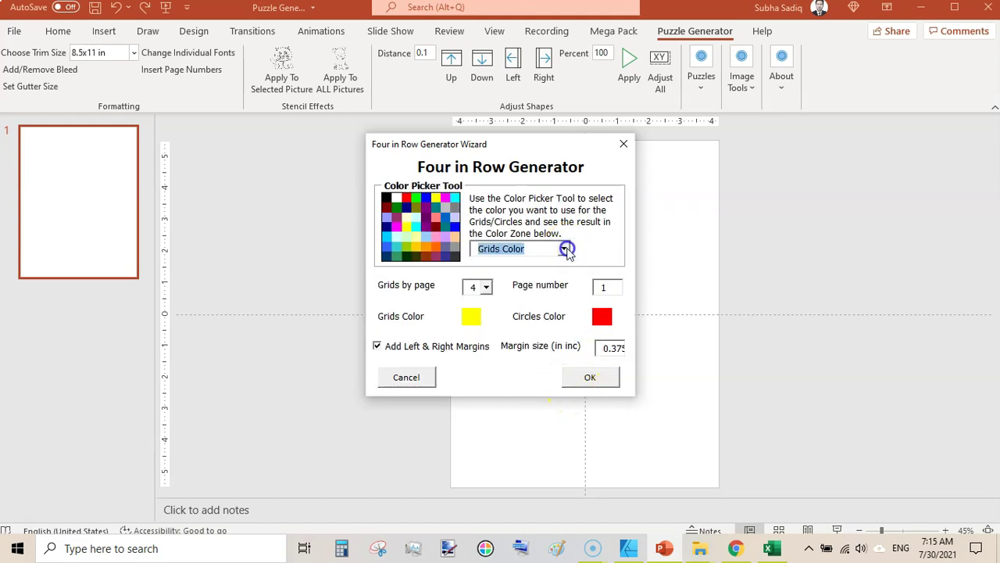
click(406, 198)
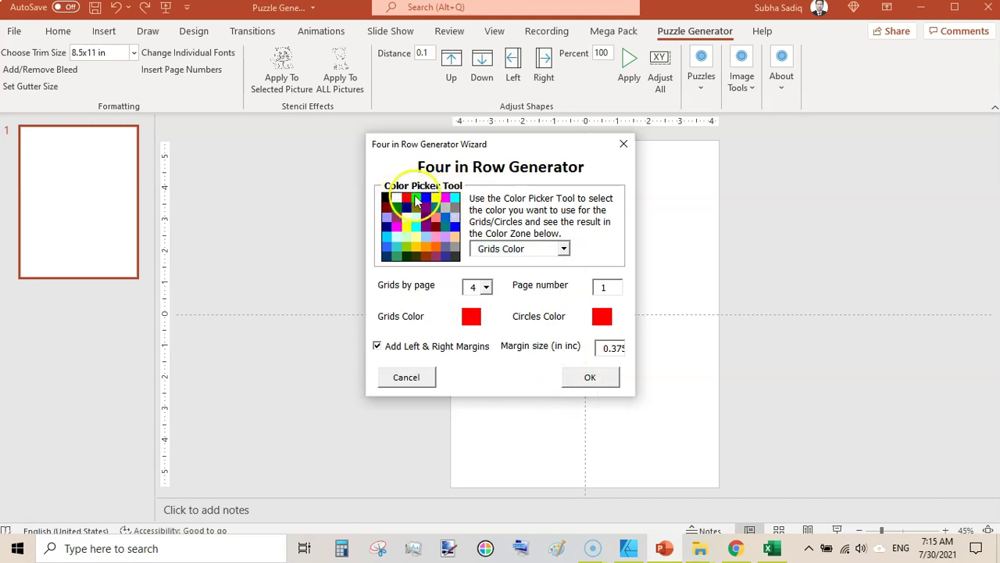
- Put six grids per page, set the page number to 2, and generate the grids
click(478, 287)
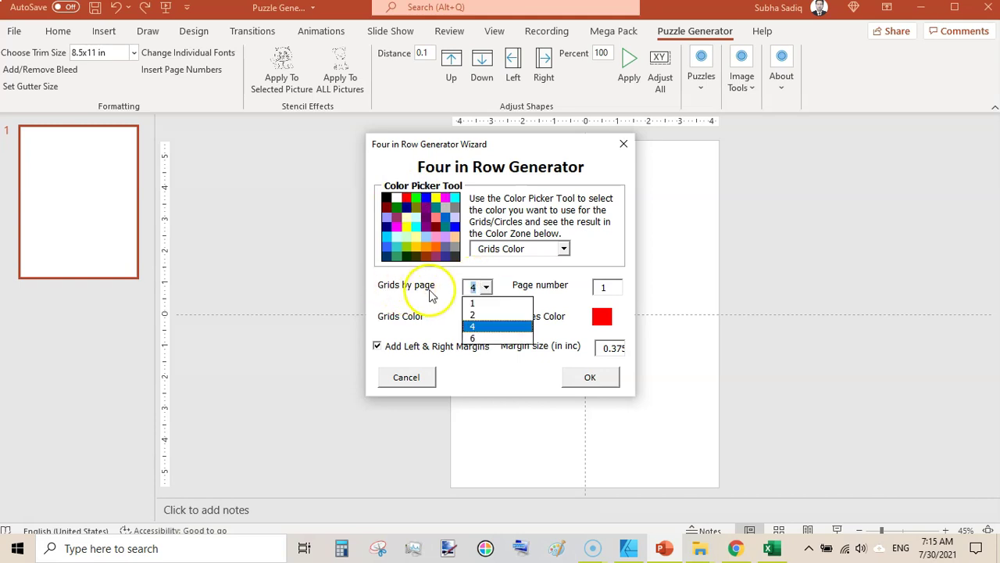
click(480, 338)
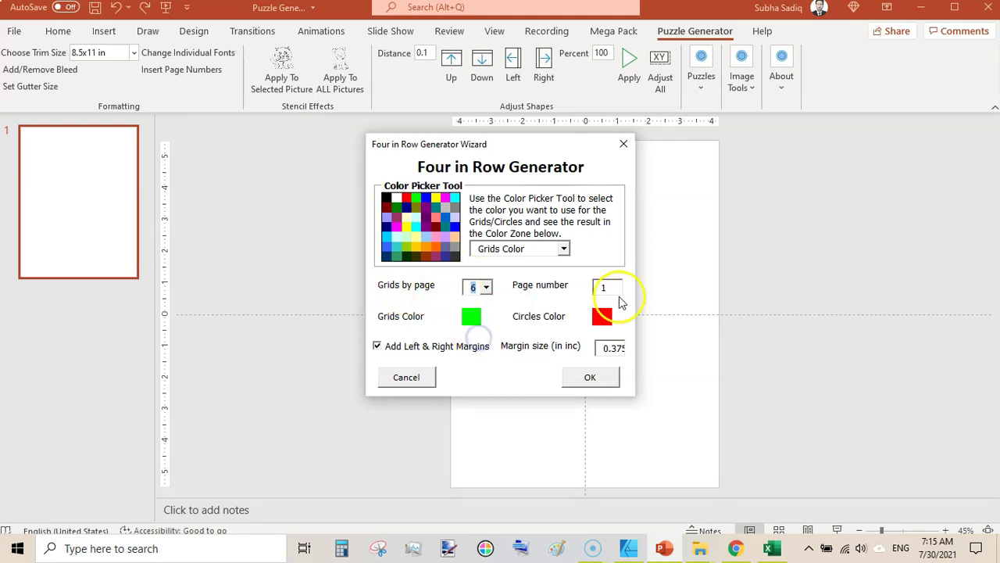
double_click(612, 286)
text(2)
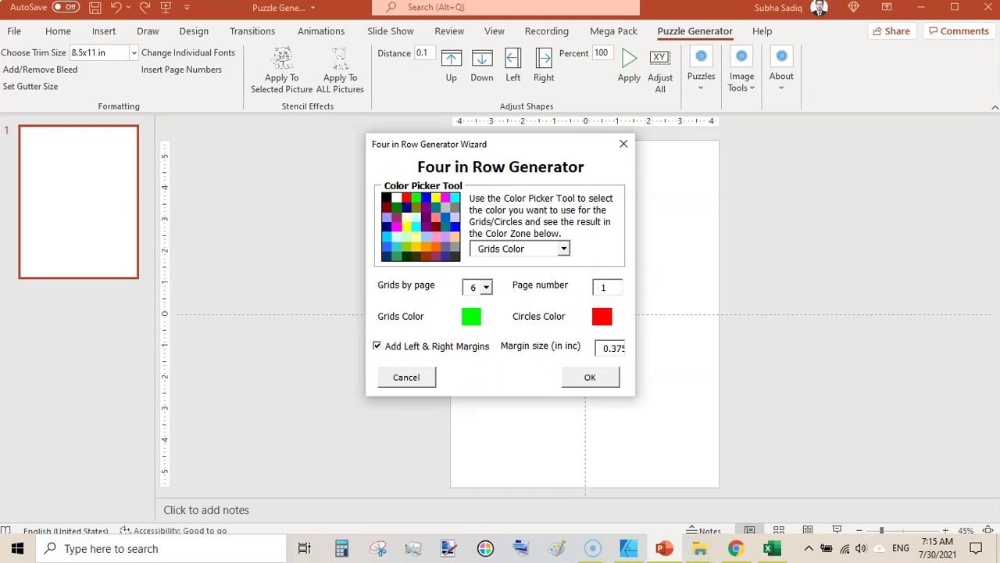
click(593, 378)
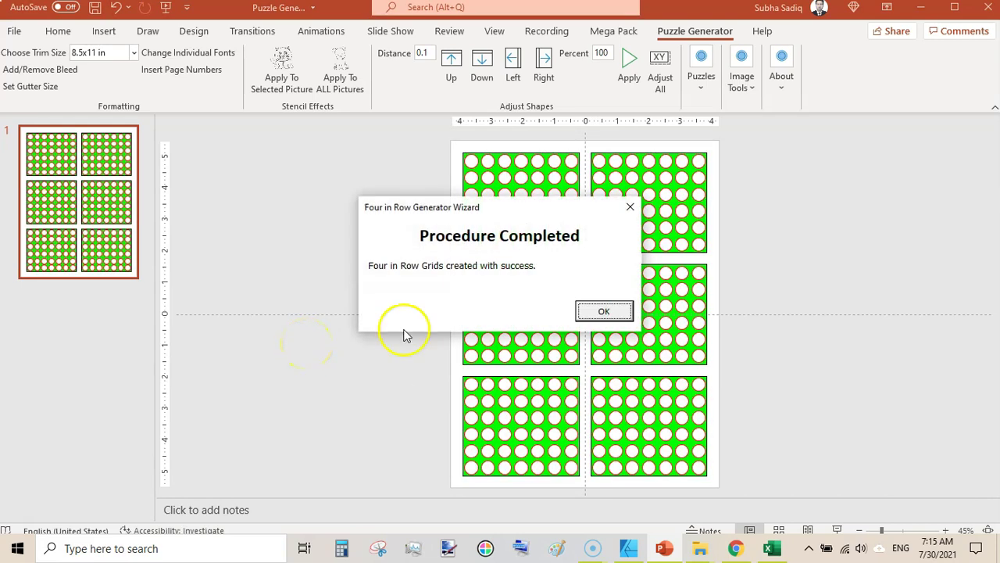
click(601, 311)
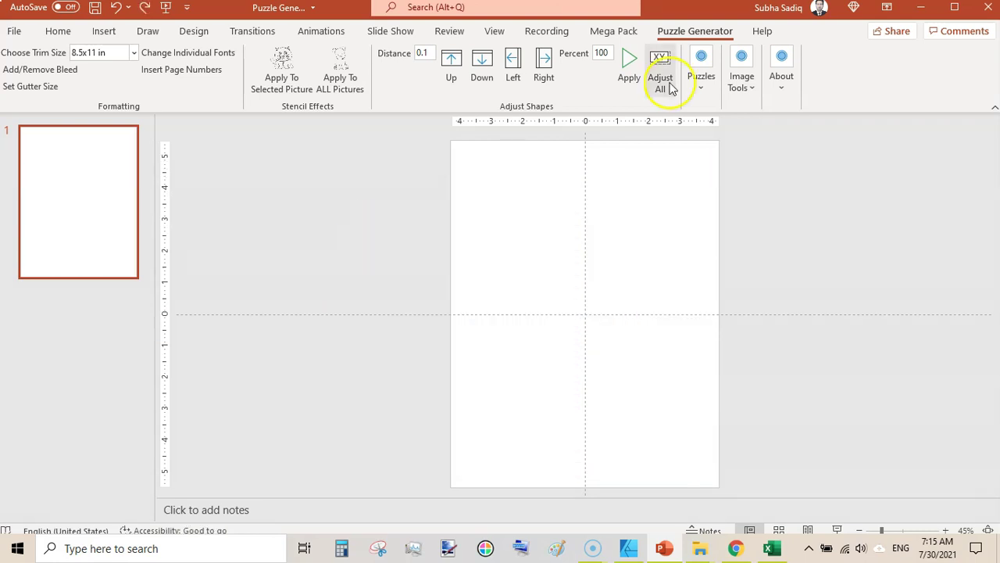
- Generate four Hangman grids with default settings, then undo them with Ctrl+Z
click(705, 88)
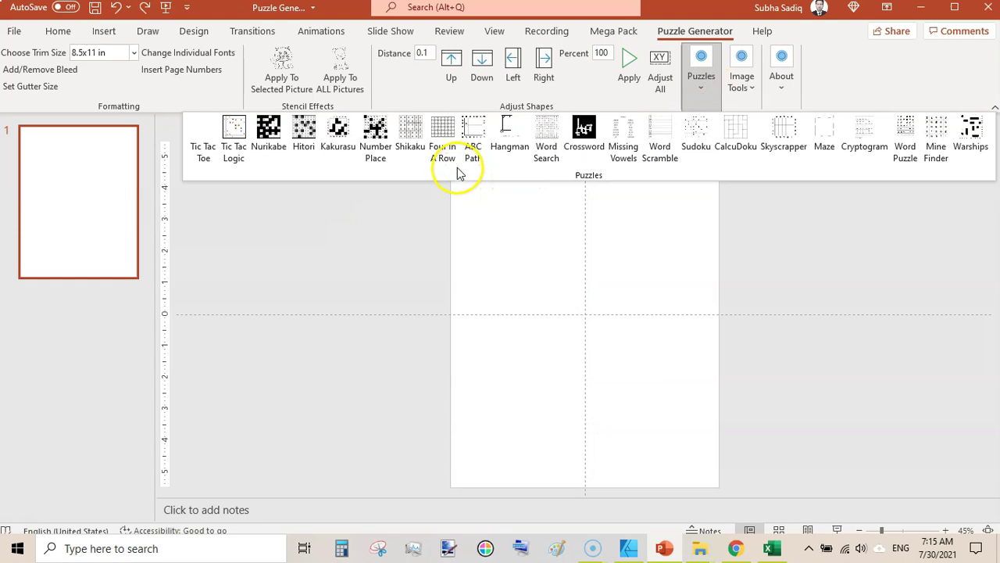
click(510, 149)
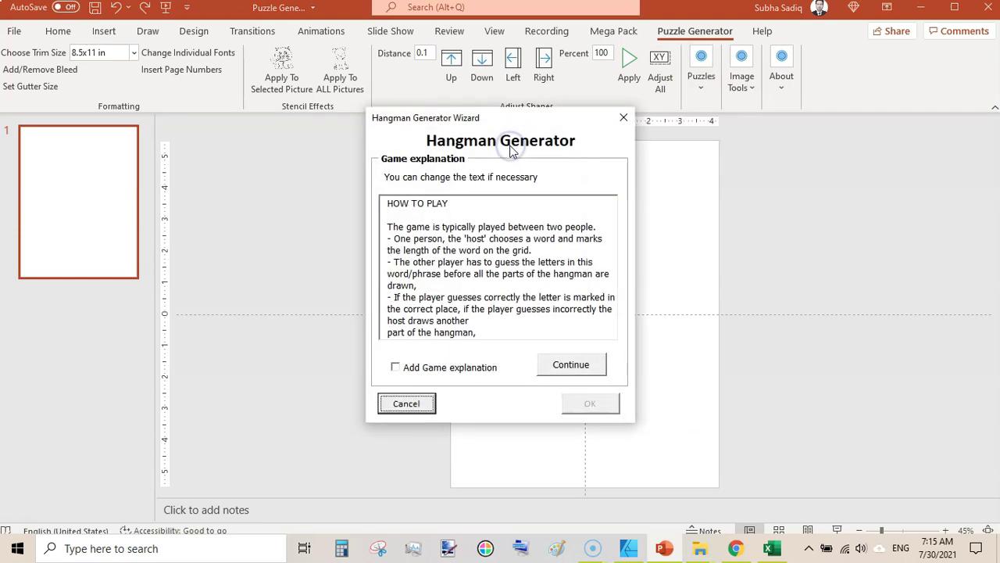
click(561, 368)
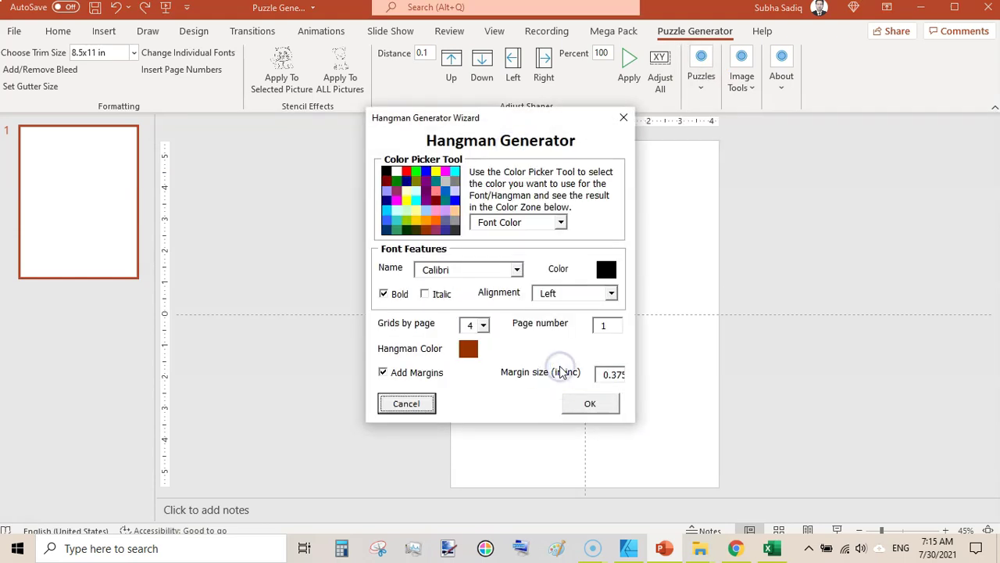
click(602, 404)
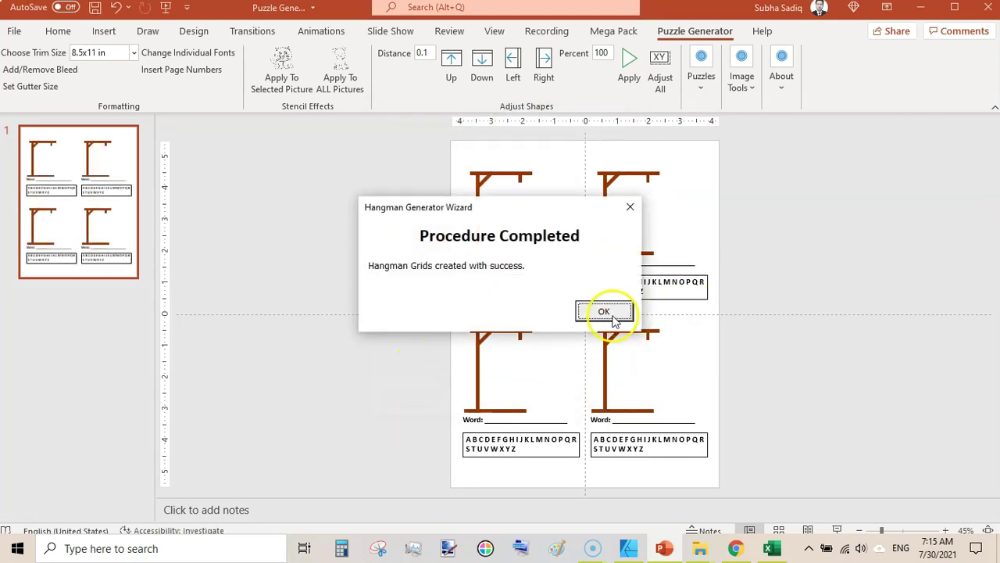
click(607, 313)
key(ctrl+z)
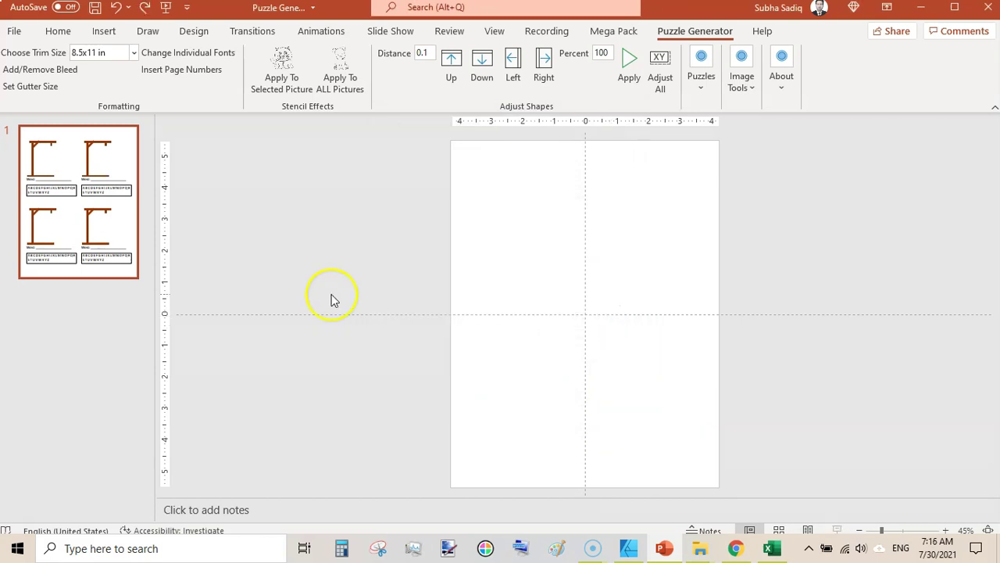
- Launch the Word Search generator, then switch to the Export csv Tool workbook in Excel
click(708, 88)
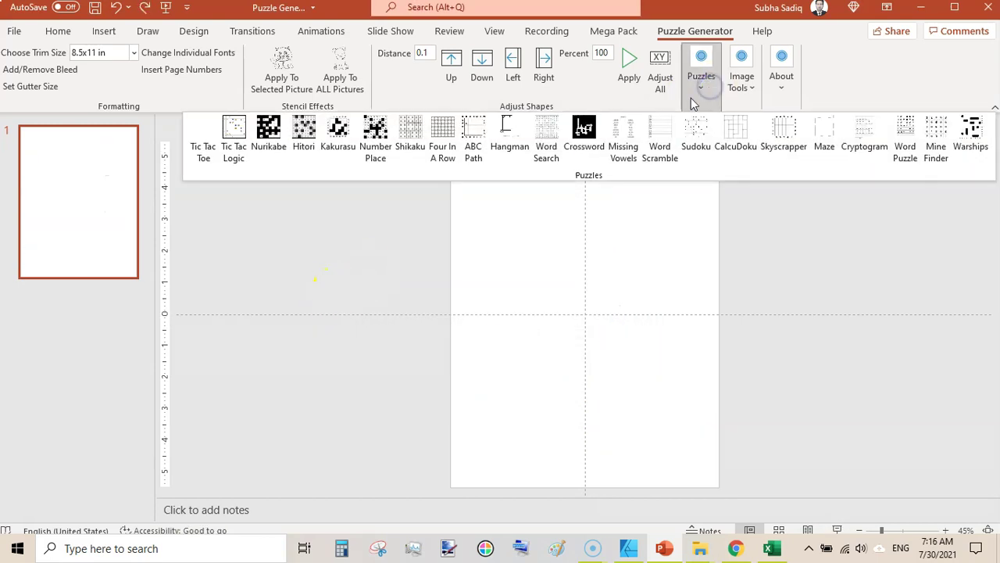
click(545, 161)
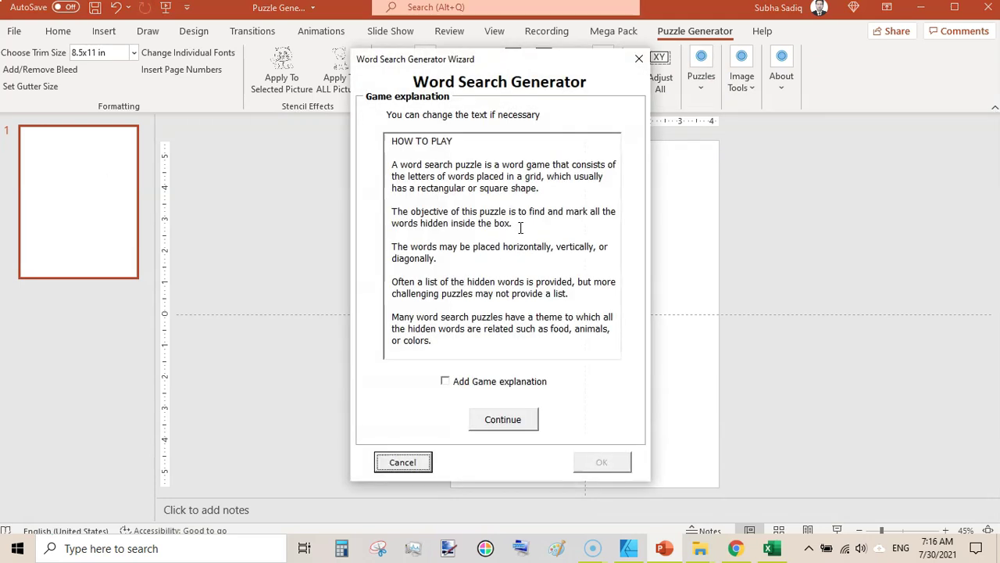
click(770, 548)
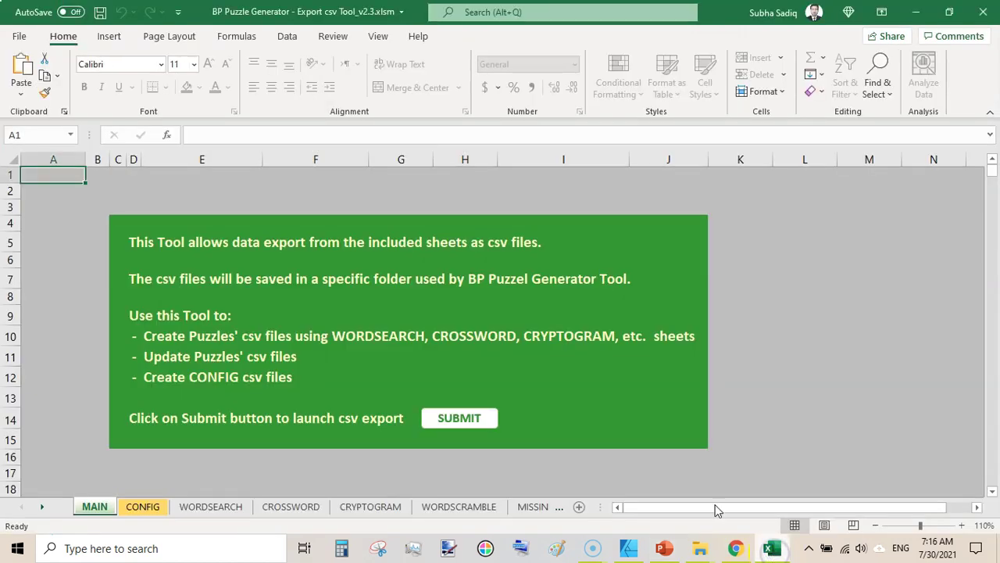
- Browse the WORDSEARCH, CROSSWORD, CRYPTOGRAM and WORDSCRAMBLE sheets of the Export csv Tool workbook
mouse_move(703, 545)
mouse_move(640, 501)
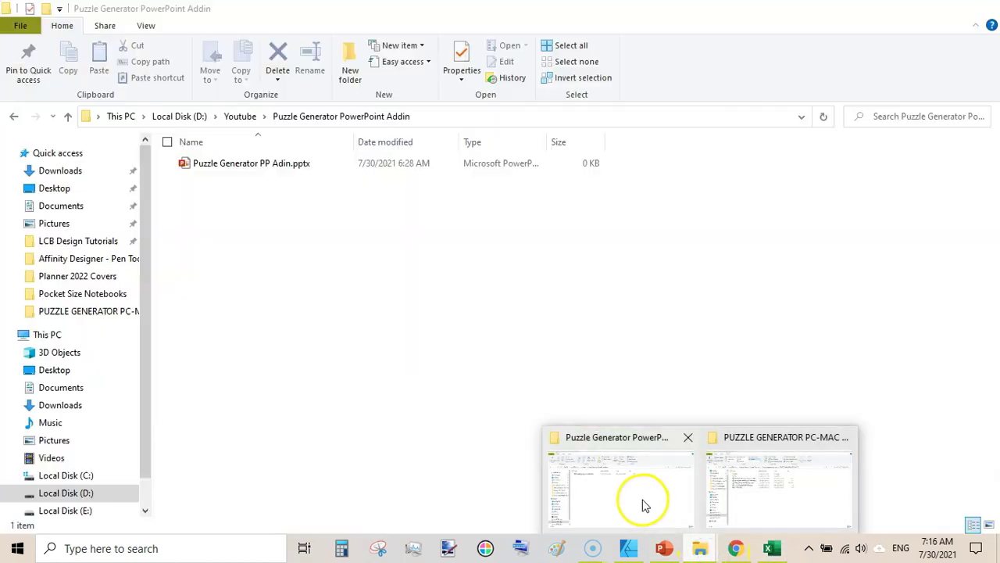
click(772, 496)
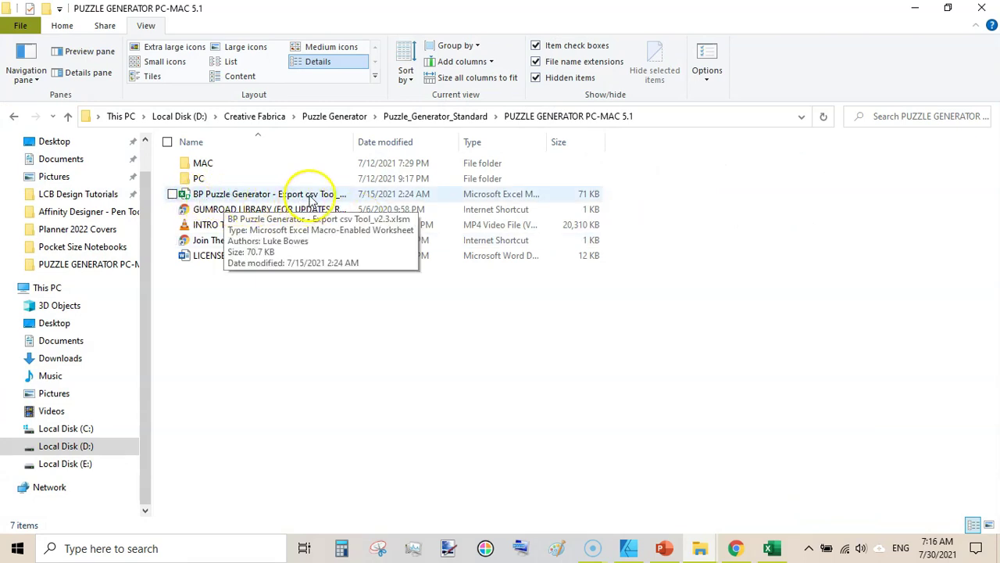
click(772, 547)
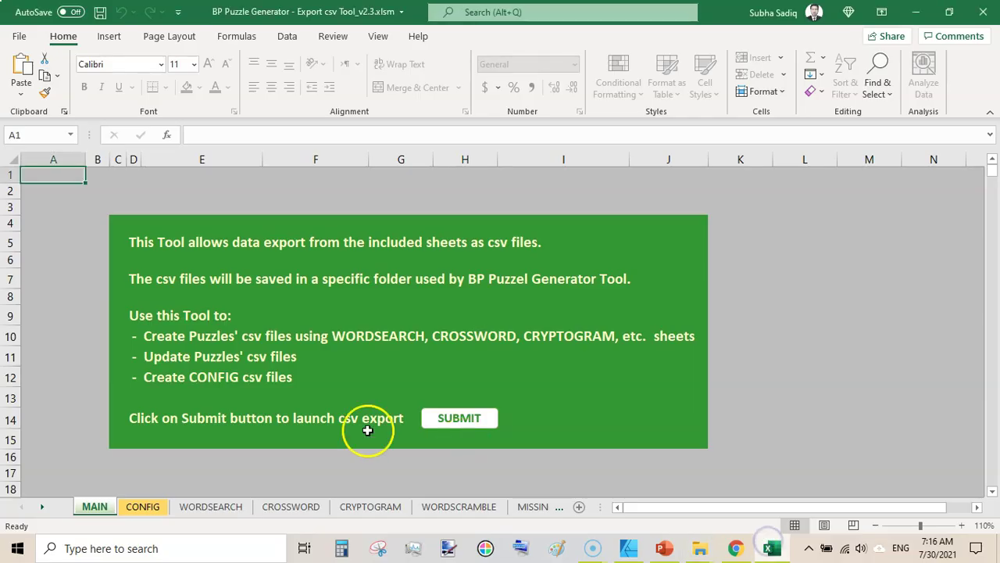
click(215, 506)
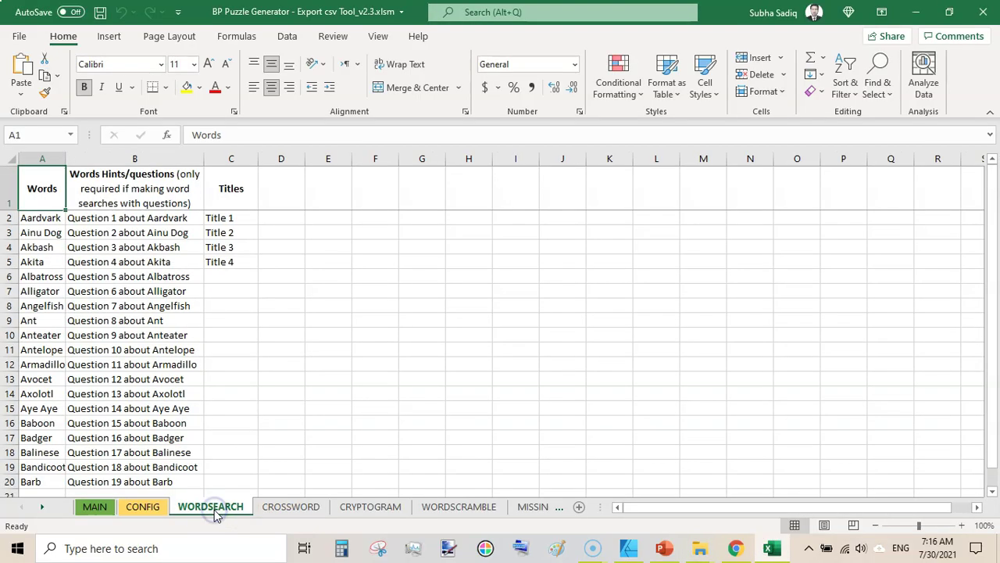
click(291, 506)
click(369, 506)
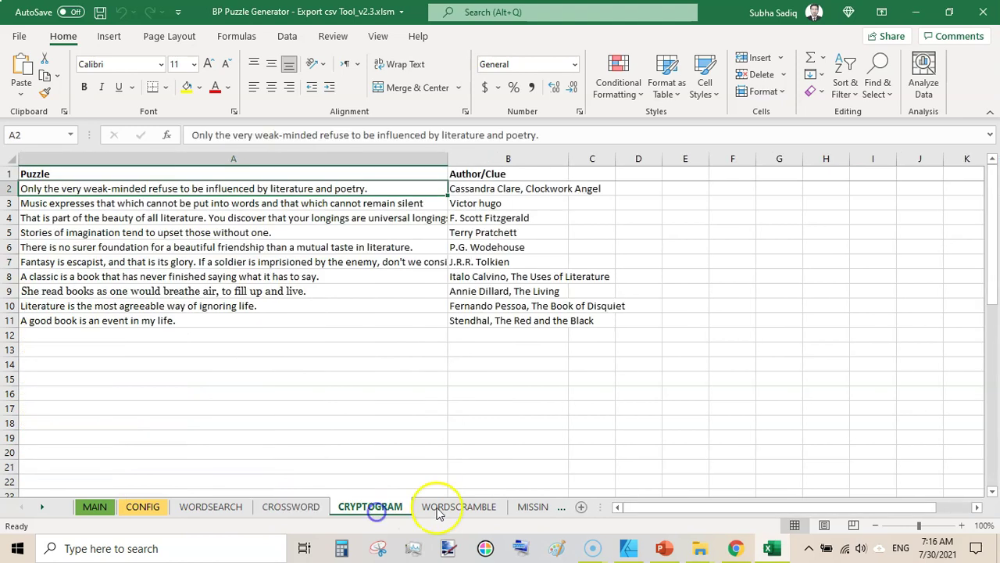
click(438, 506)
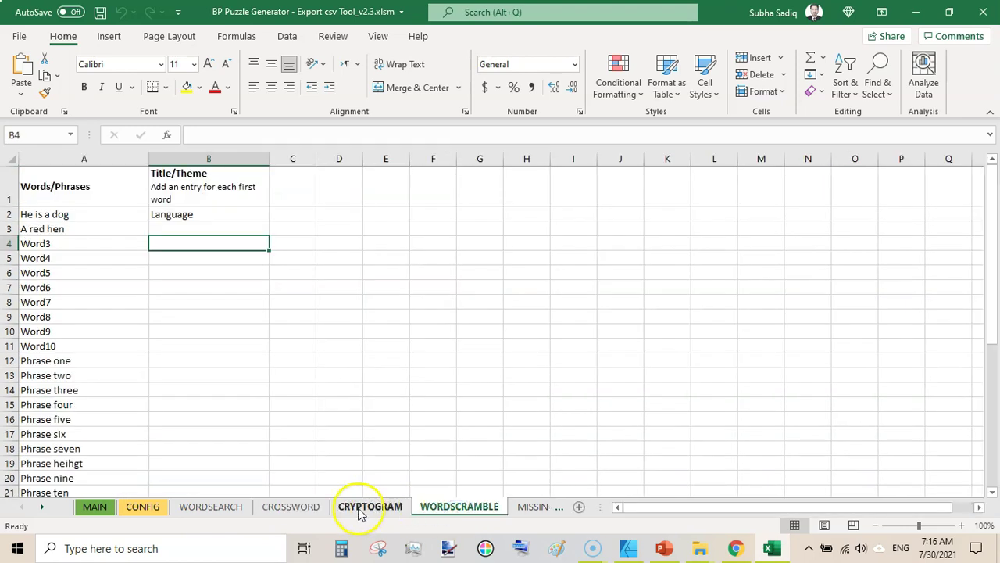
click(228, 508)
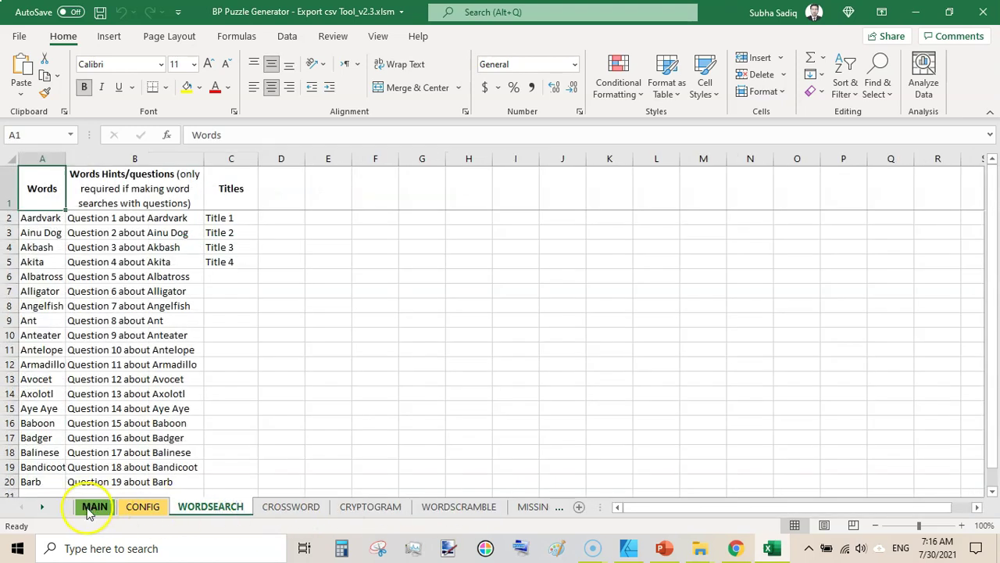
- Run the csv export from the MAIN sheet and dismiss the notice that not all sheets exported
click(90, 507)
click(459, 426)
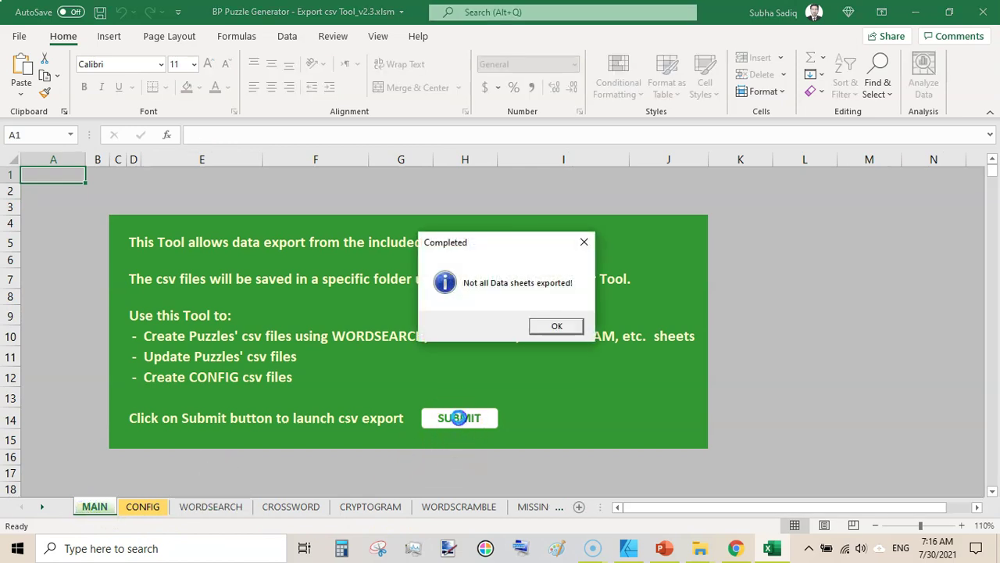
click(558, 326)
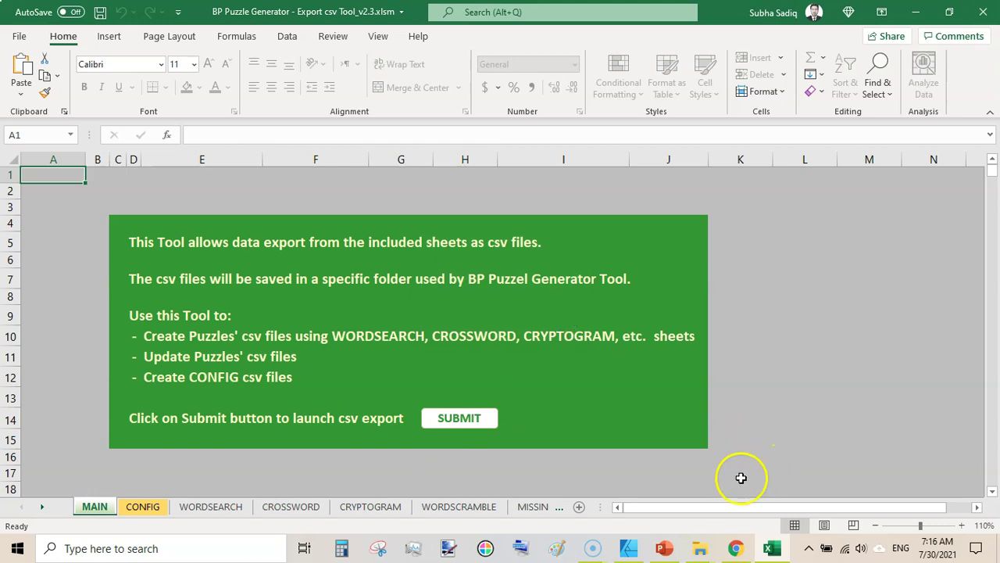
- Keep the One Grid format and set the grid letter size to 18
click(666, 548)
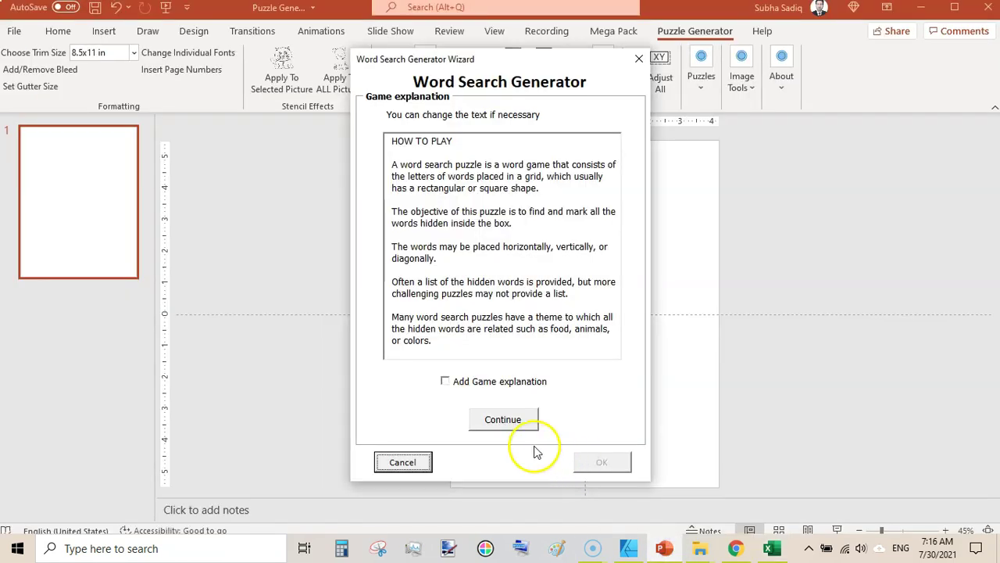
click(502, 421)
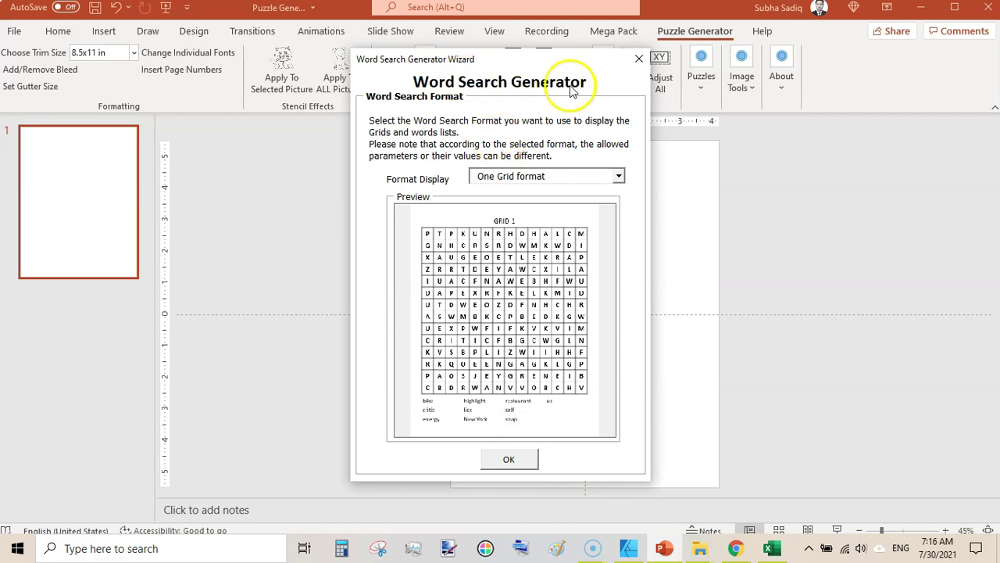
click(508, 461)
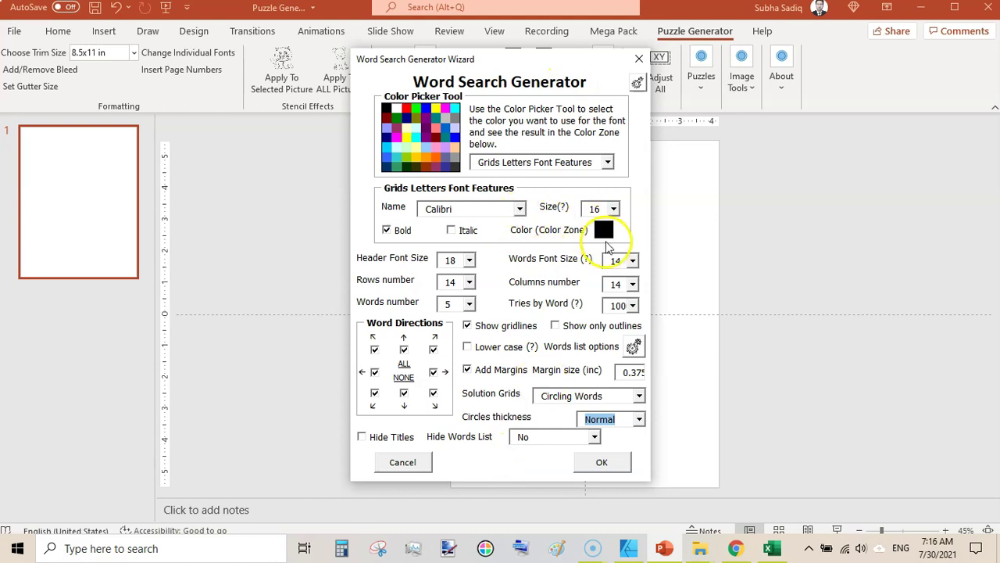
click(613, 209)
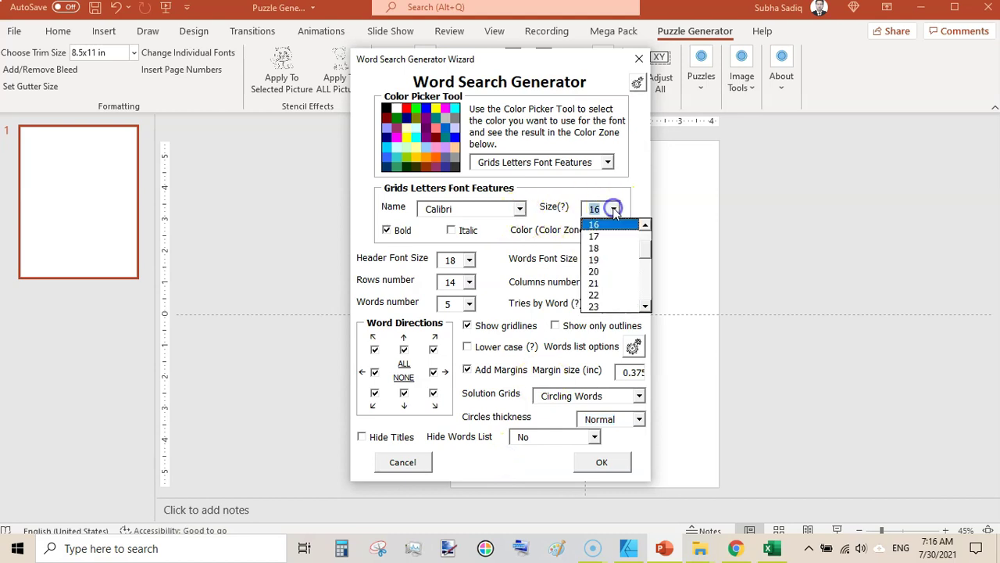
click(605, 248)
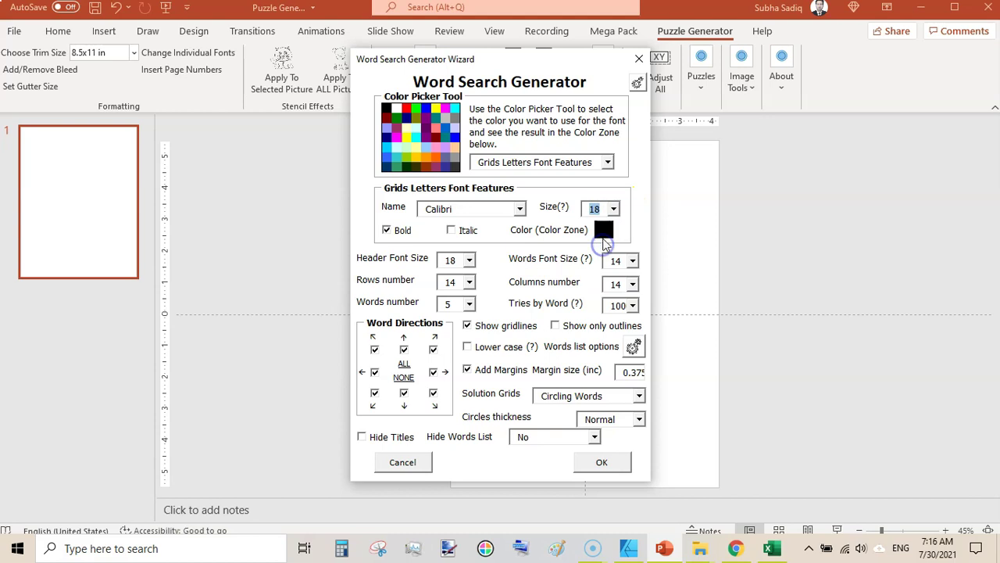
- Make the circles around solution words red
click(608, 164)
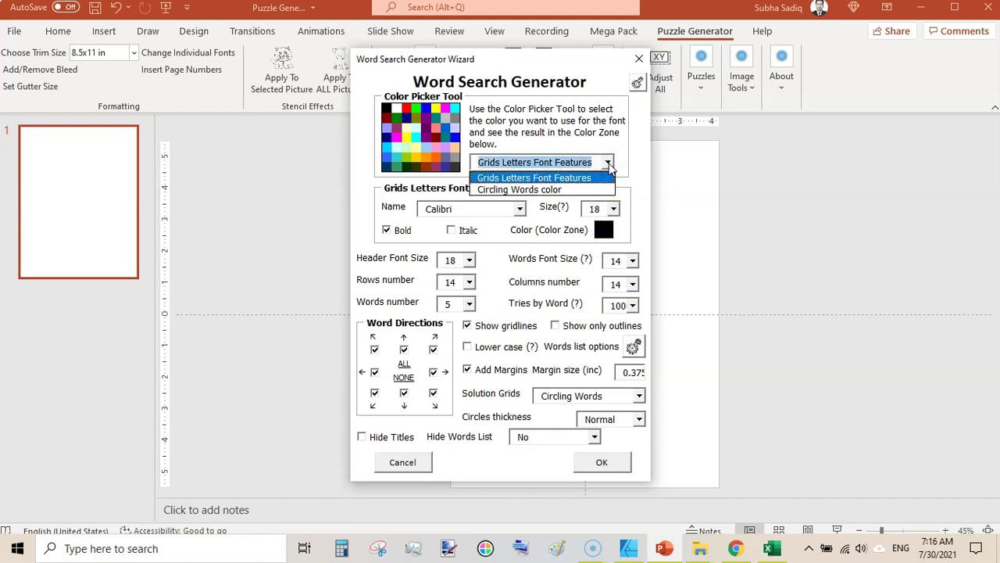
click(575, 178)
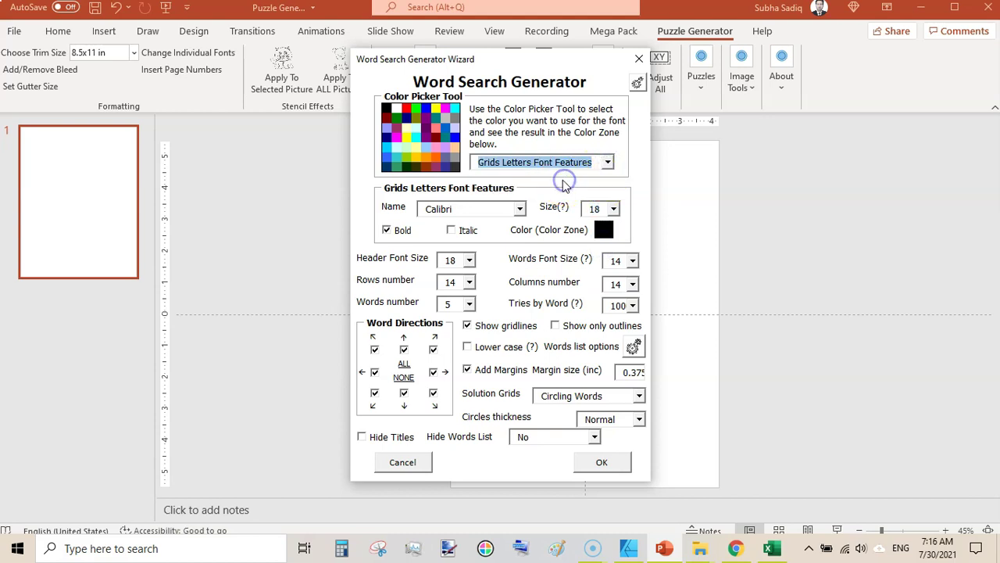
click(607, 161)
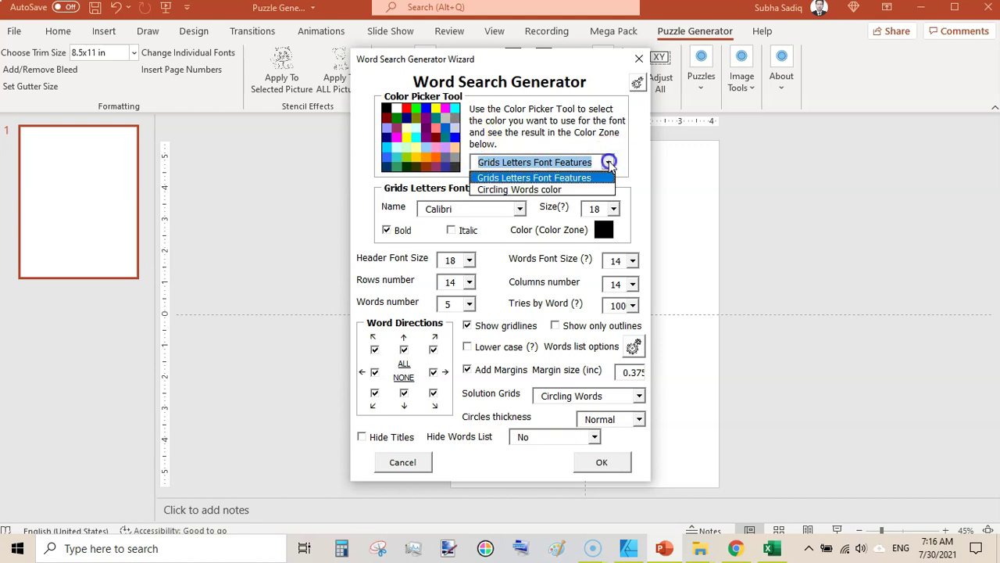
click(555, 190)
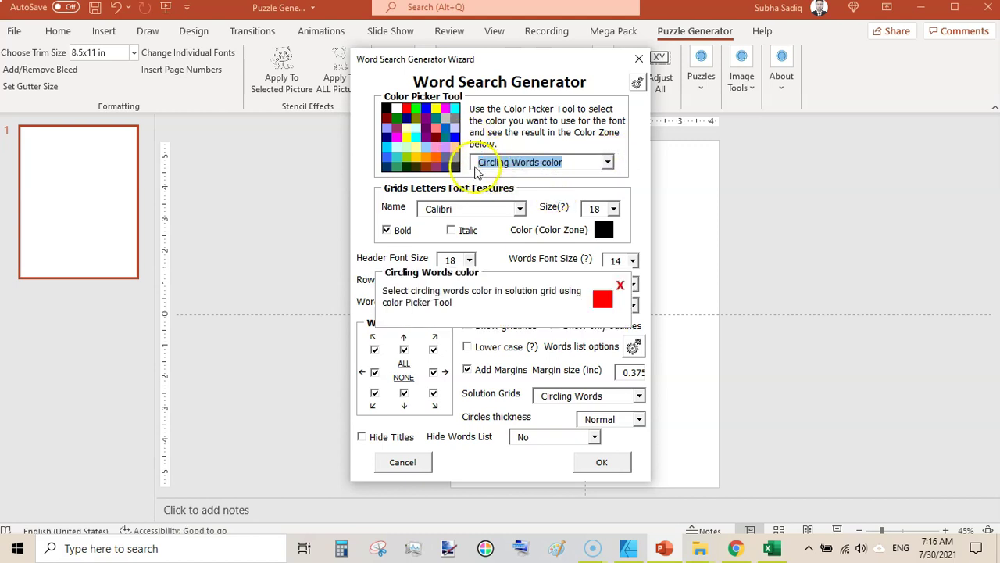
click(406, 108)
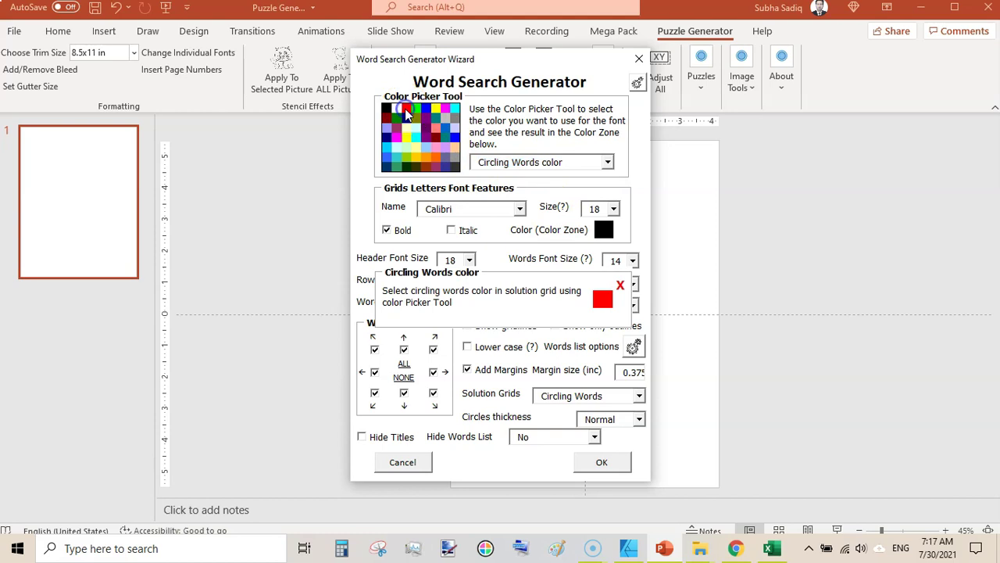
click(617, 284)
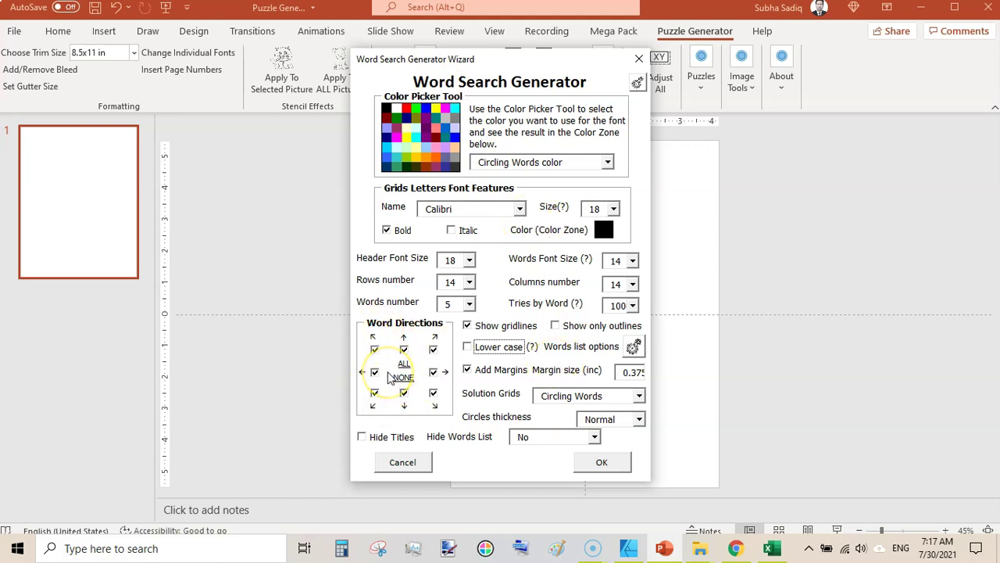
- Toggle the left-right word directions off and back on, then generate the word search
click(433, 373)
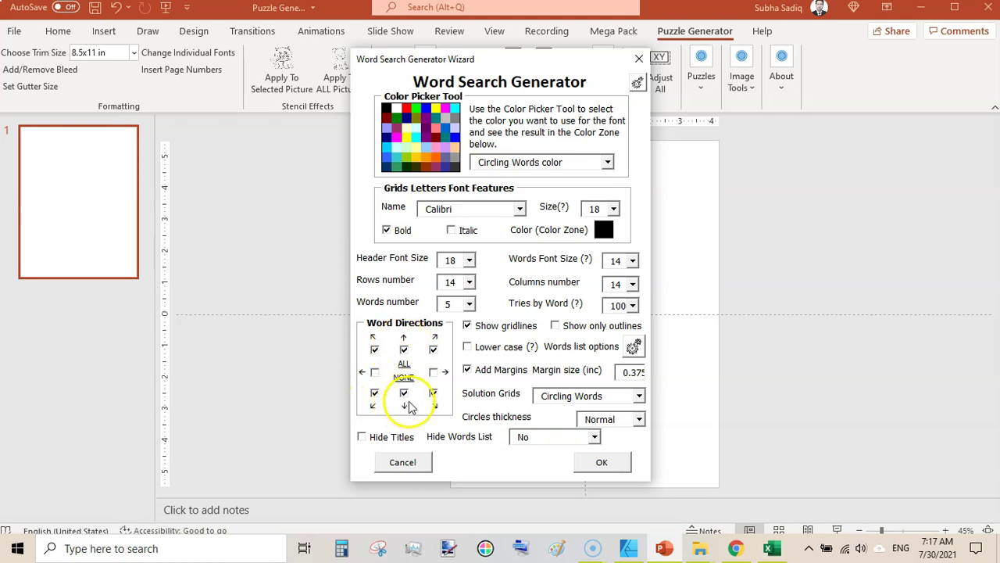
click(434, 373)
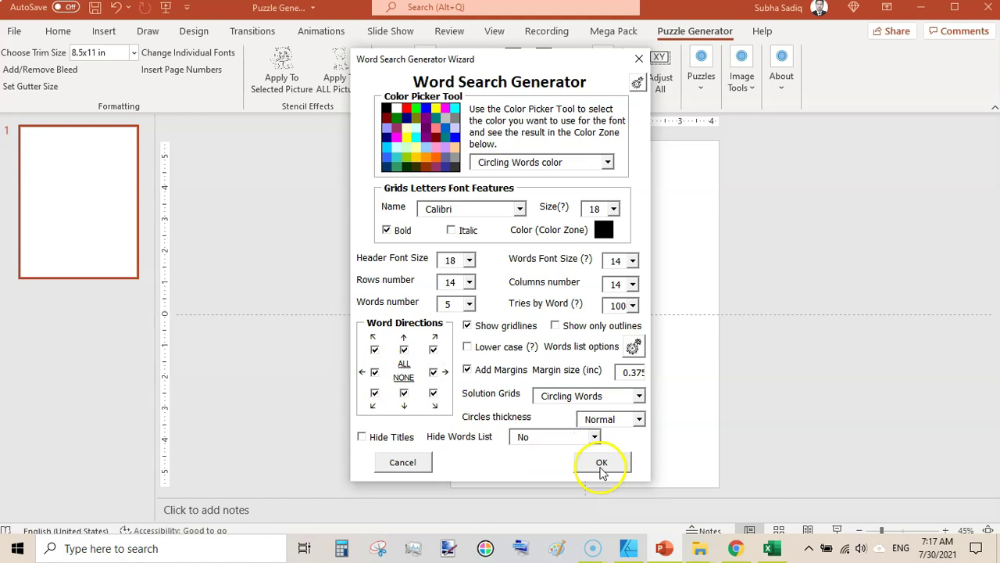
click(600, 464)
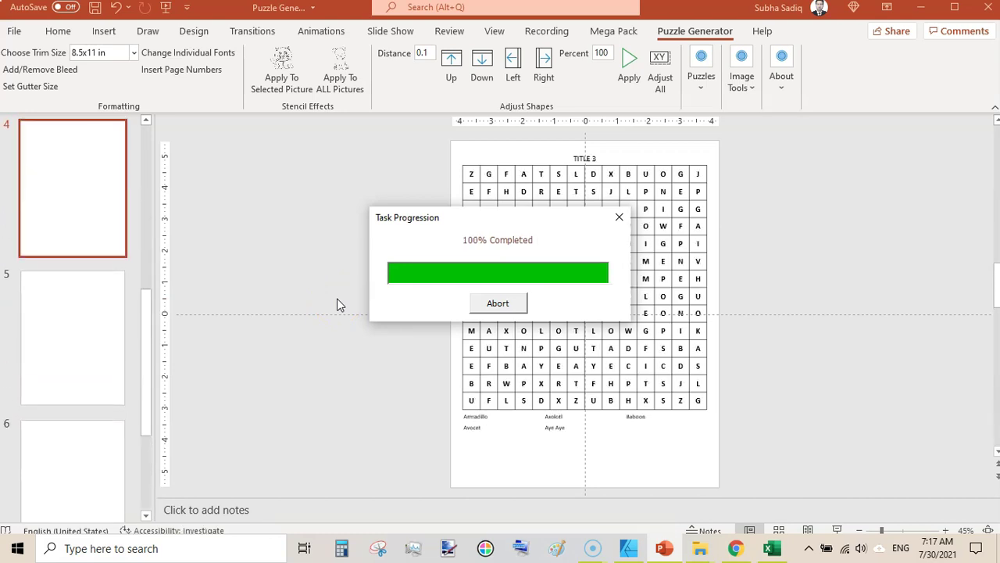
- Check the Excel WORDSEARCH sheet, then play the slides full screen, ending on the Title 3 solution
click(771, 549)
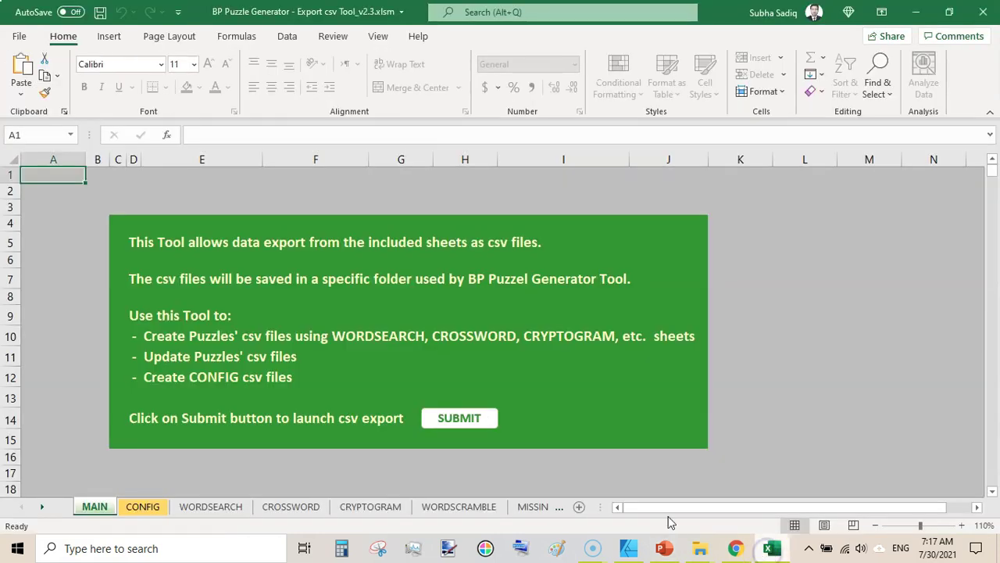
click(211, 507)
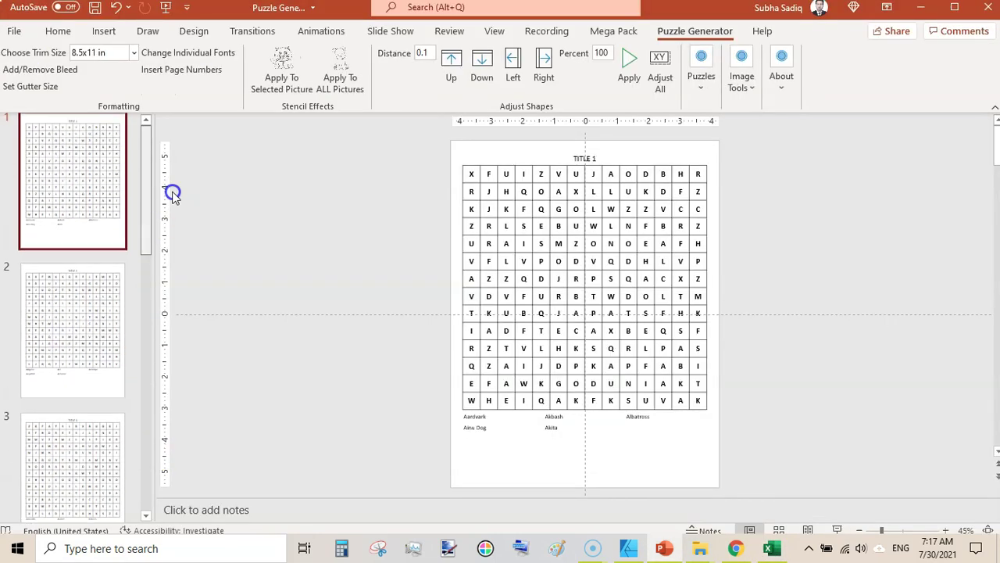
click(391, 31)
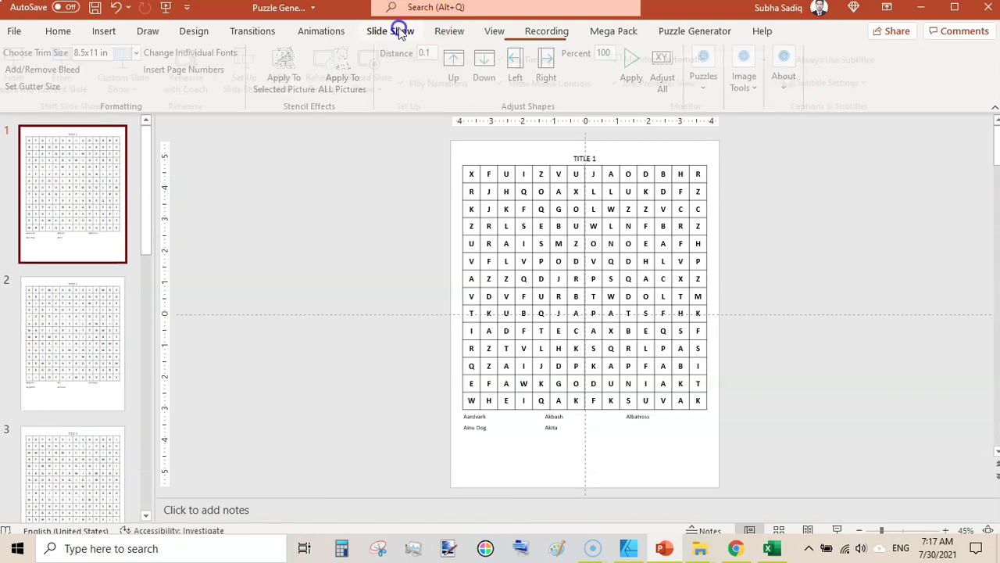
click(68, 75)
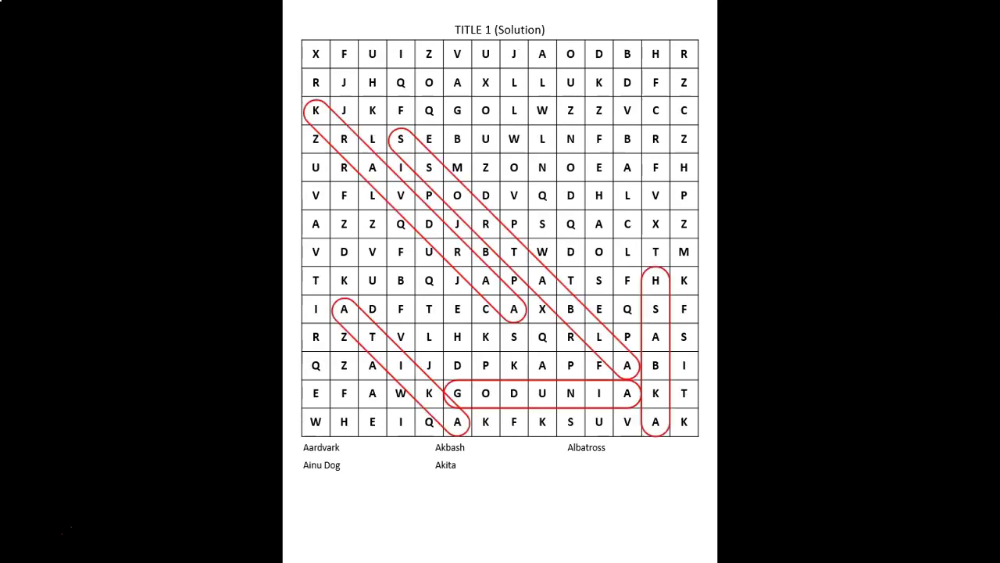
key(Right)
key(Left)
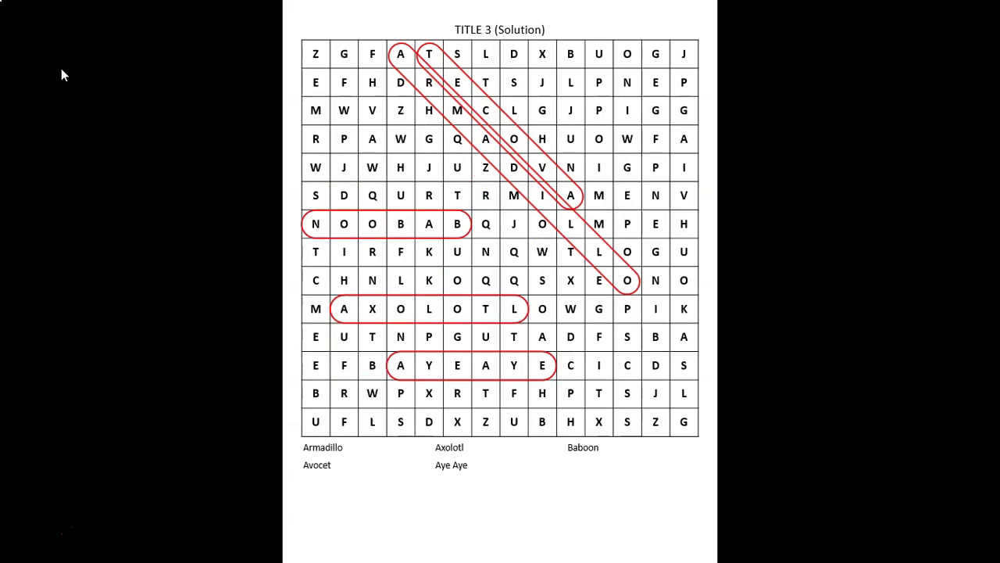
key(Escape)
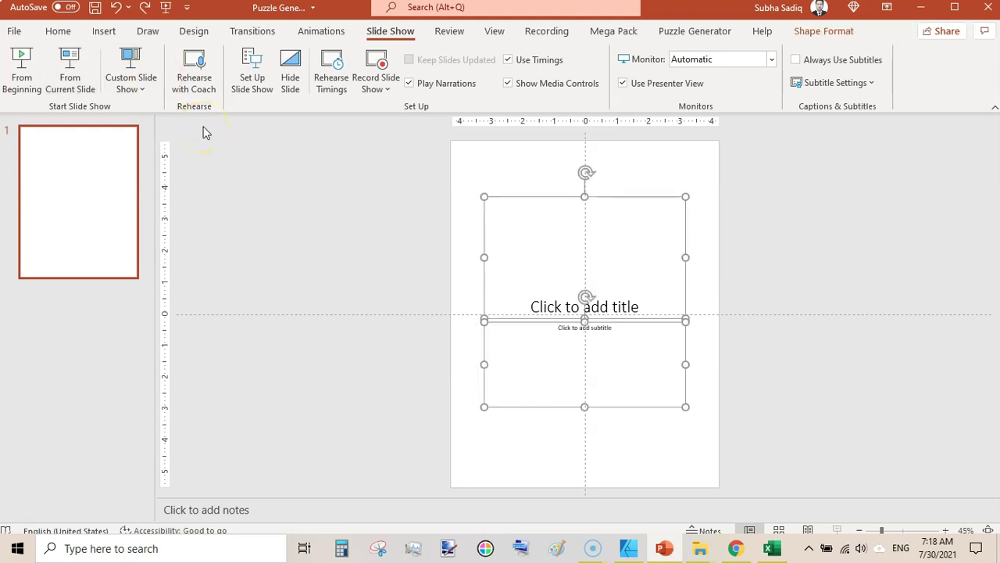
- Launch the Word Search generator from Puzzle Generator > Puzzles and continue past the explanation
click(707, 31)
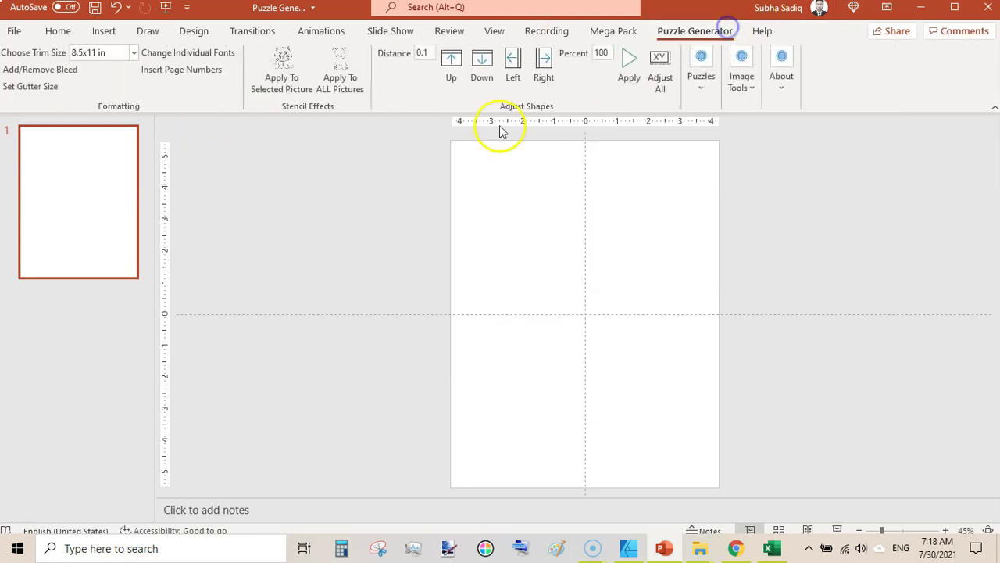
click(704, 85)
click(547, 155)
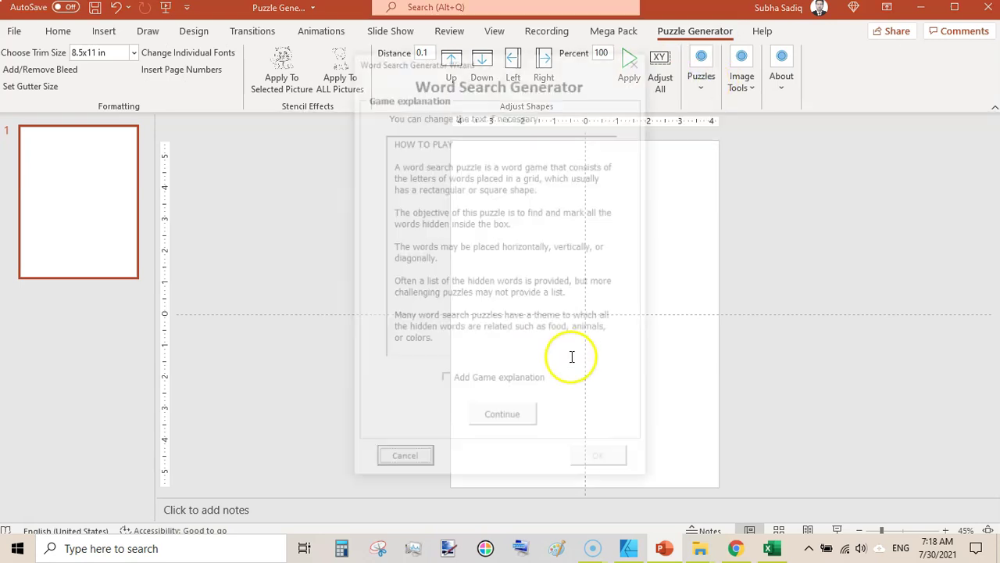
click(516, 423)
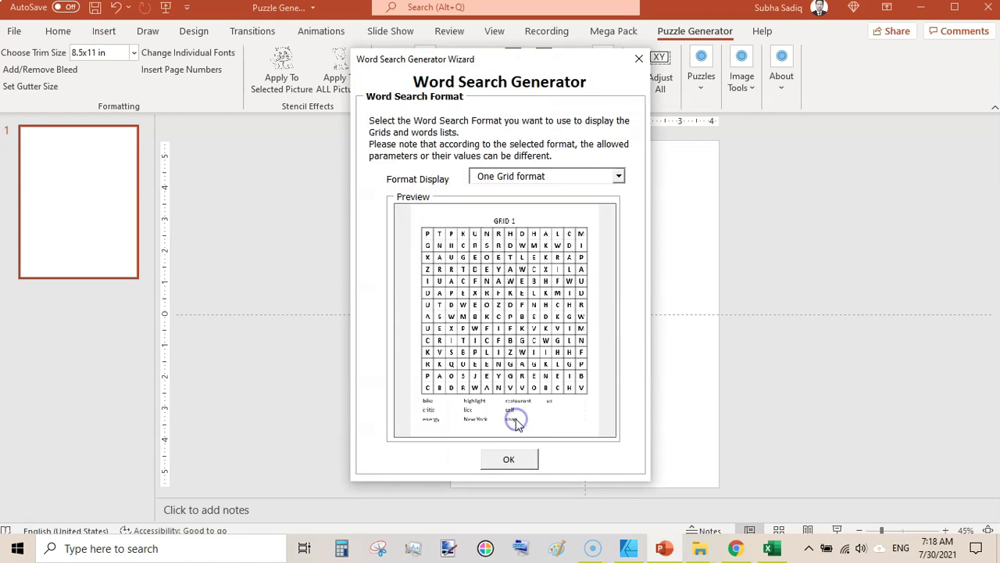
- Preview One Grid + Hints, Double Square and Double Rect. formats, settle on One Grid, and bring up Excel
click(606, 176)
click(569, 201)
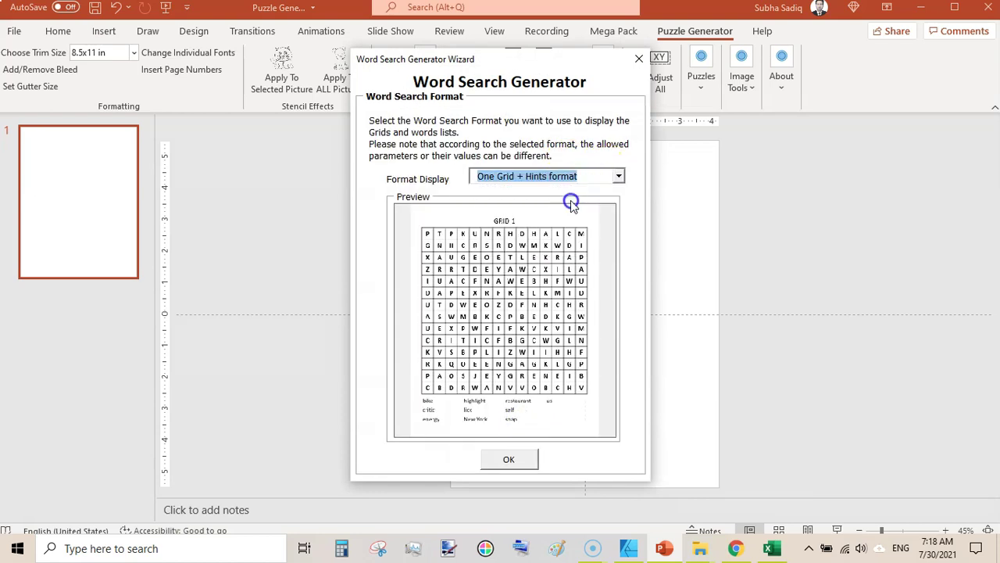
click(619, 177)
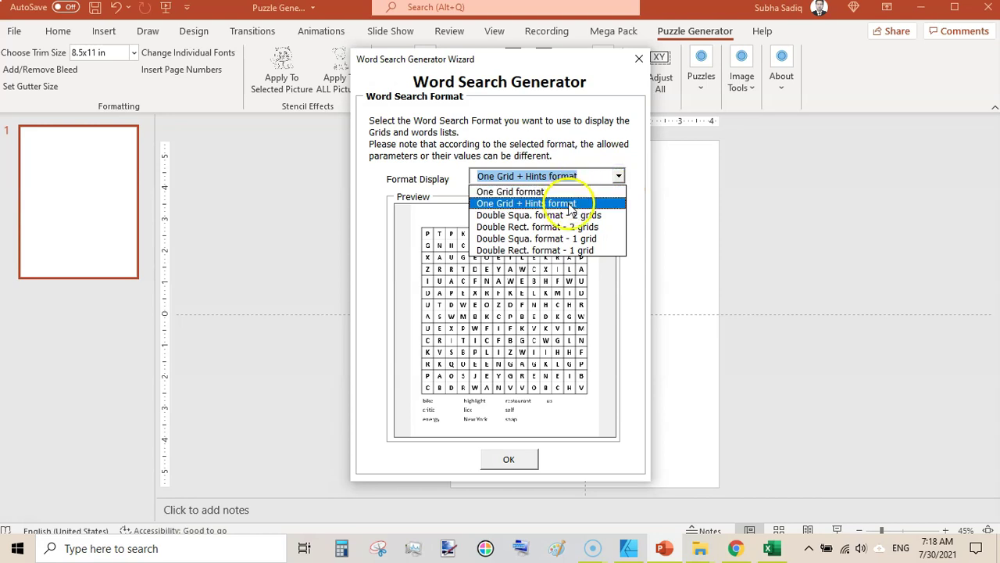
click(558, 215)
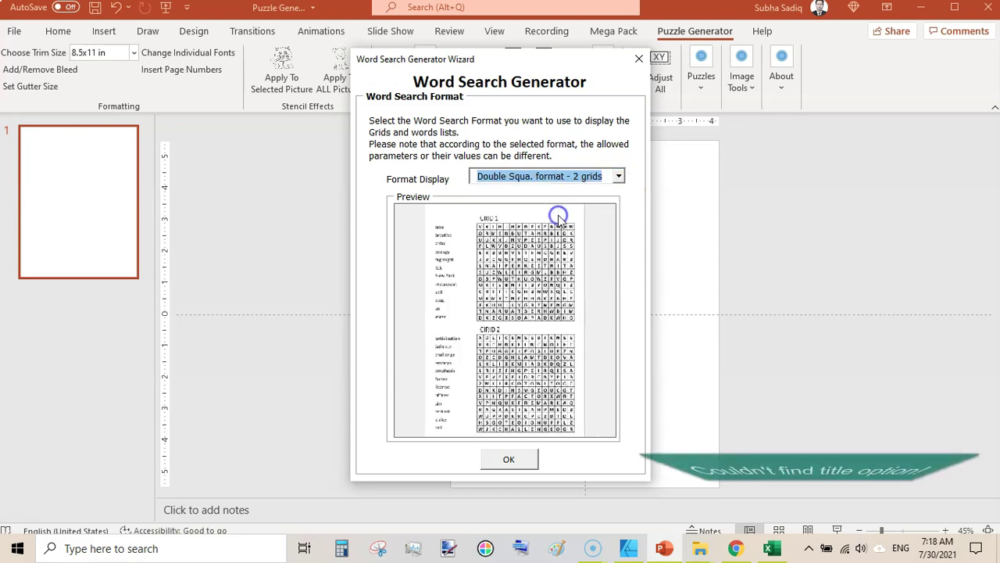
click(616, 177)
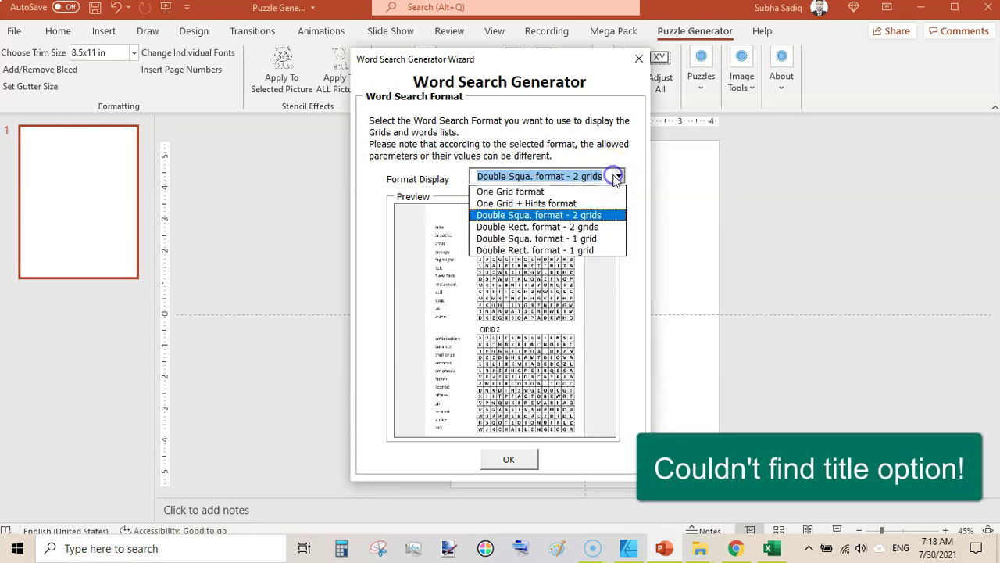
click(556, 227)
click(618, 177)
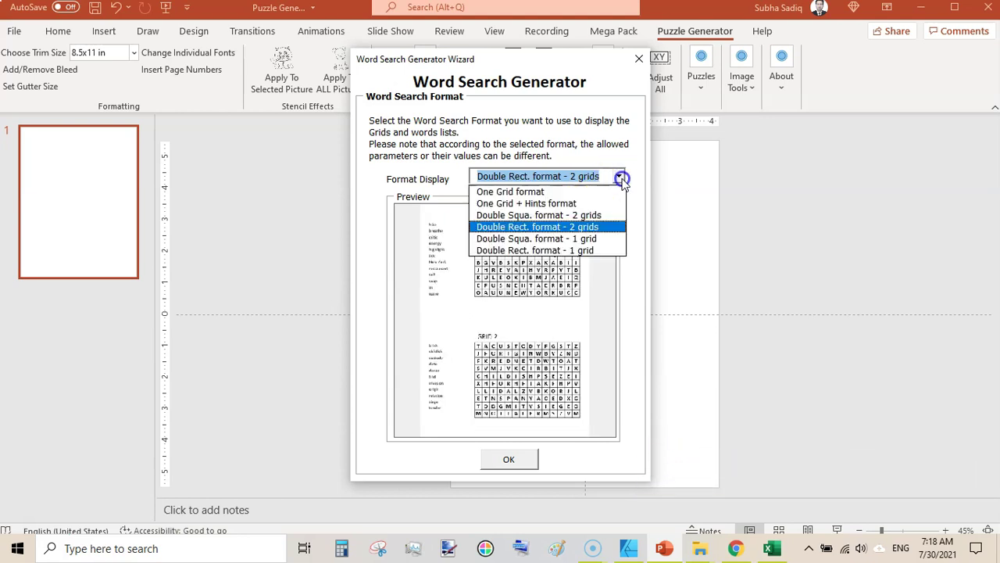
click(558, 192)
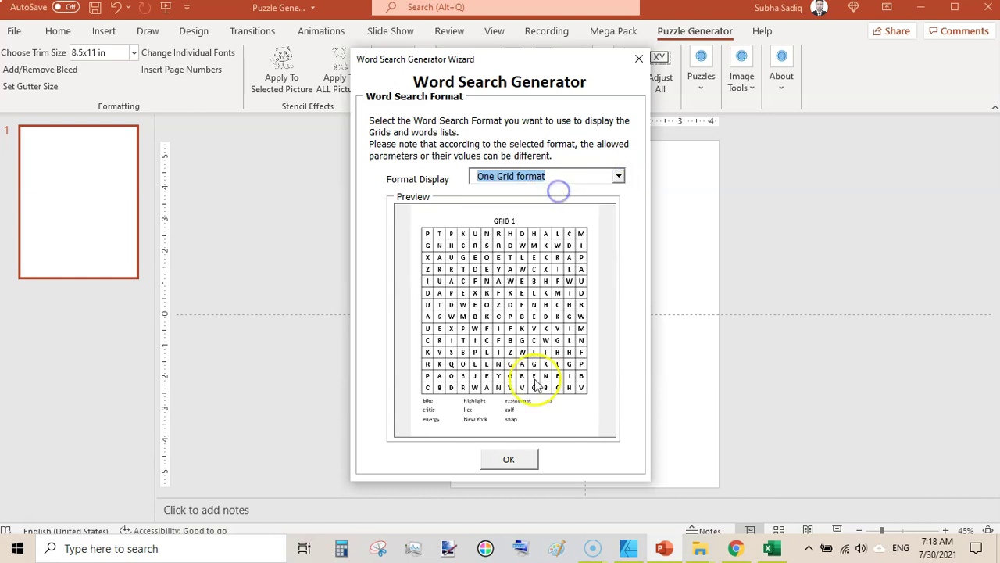
click(511, 461)
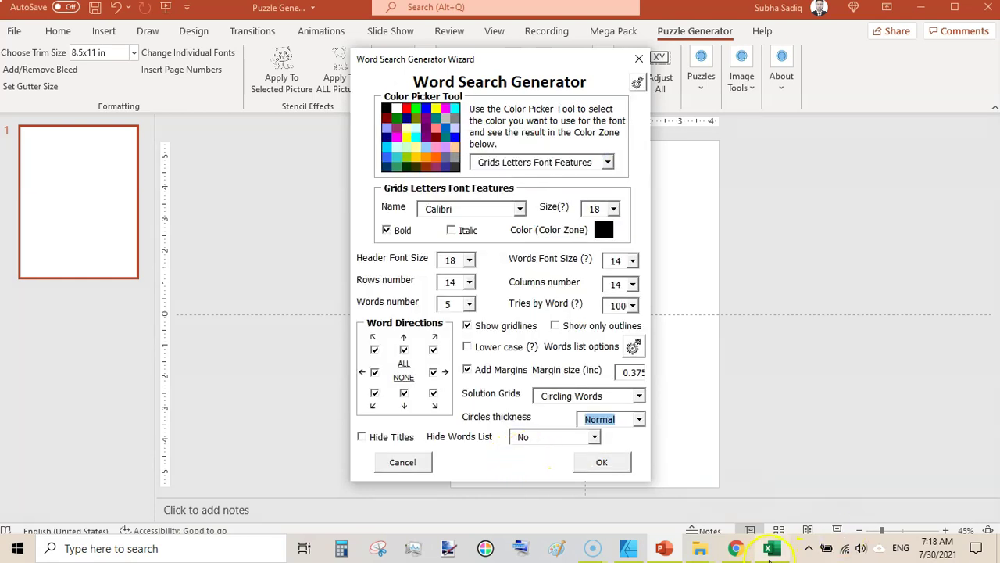
click(771, 550)
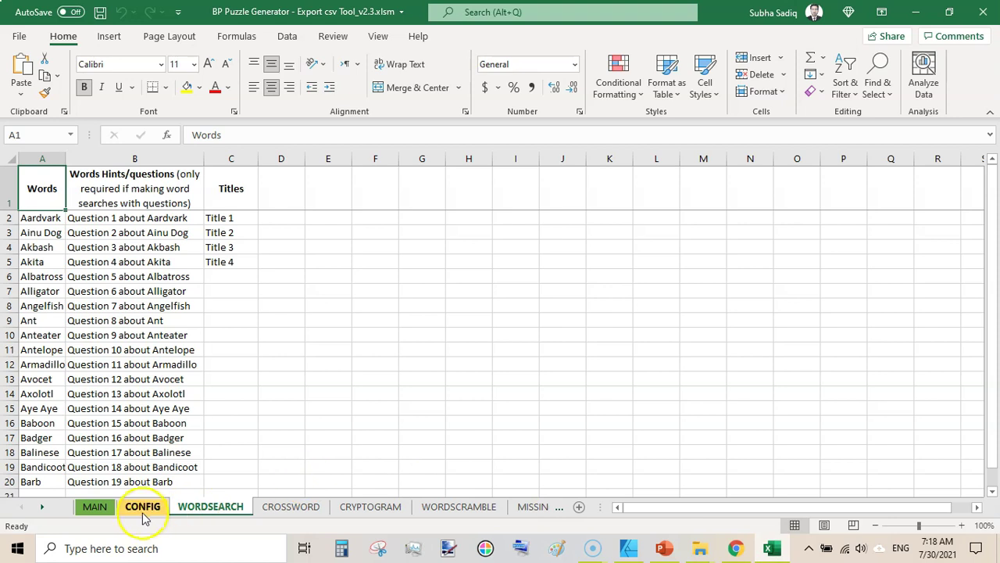
- Open the CONFIG sheet, type 'Puzzp' into B2 and erase it, leaving the sheet unchanged
click(143, 508)
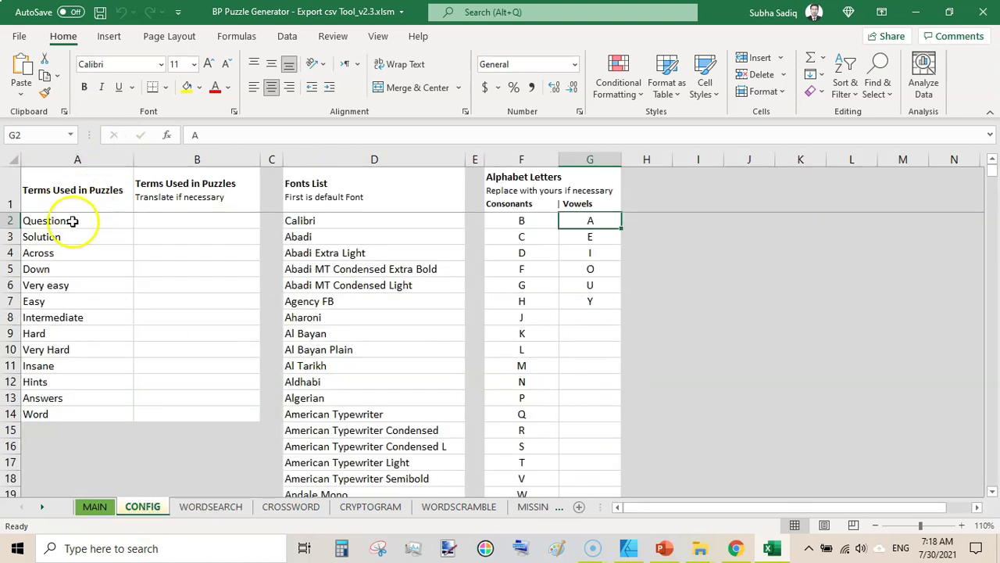
click(148, 221)
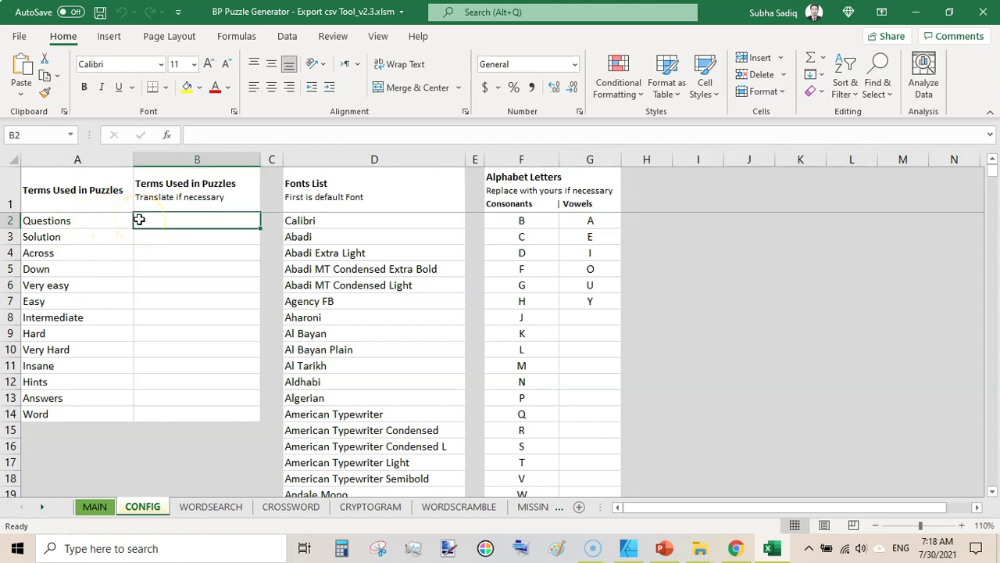
click(157, 217)
text(Puzzp)
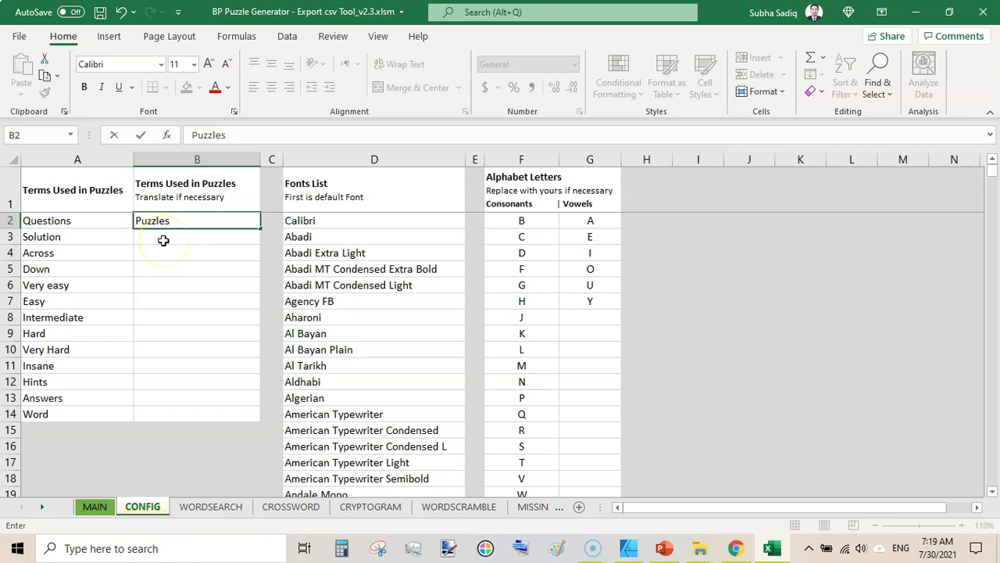
key(BackSpace)
key(BackSpace)
key(BackSpace)
key(BackSpace)
key(BackSpace)
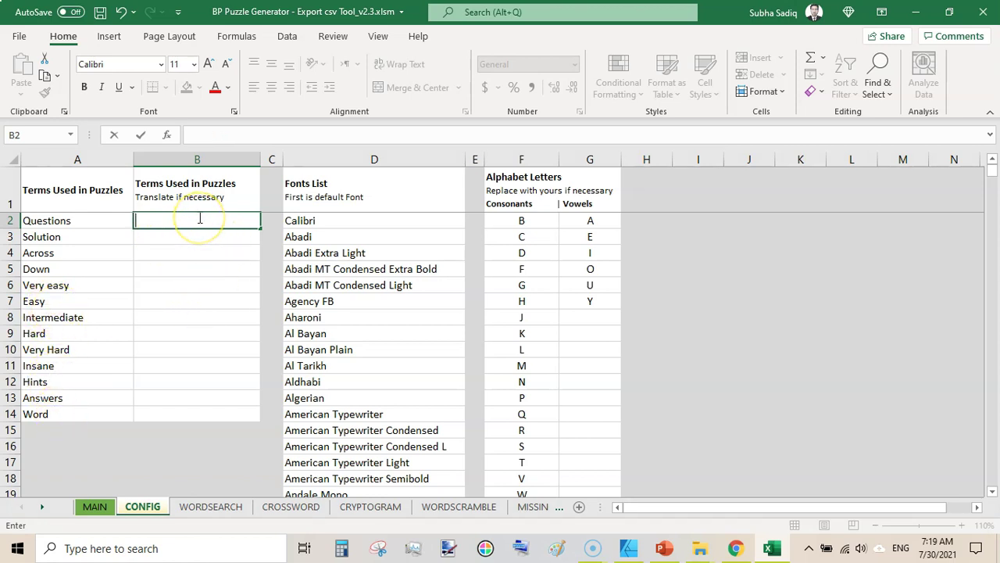
click(197, 265)
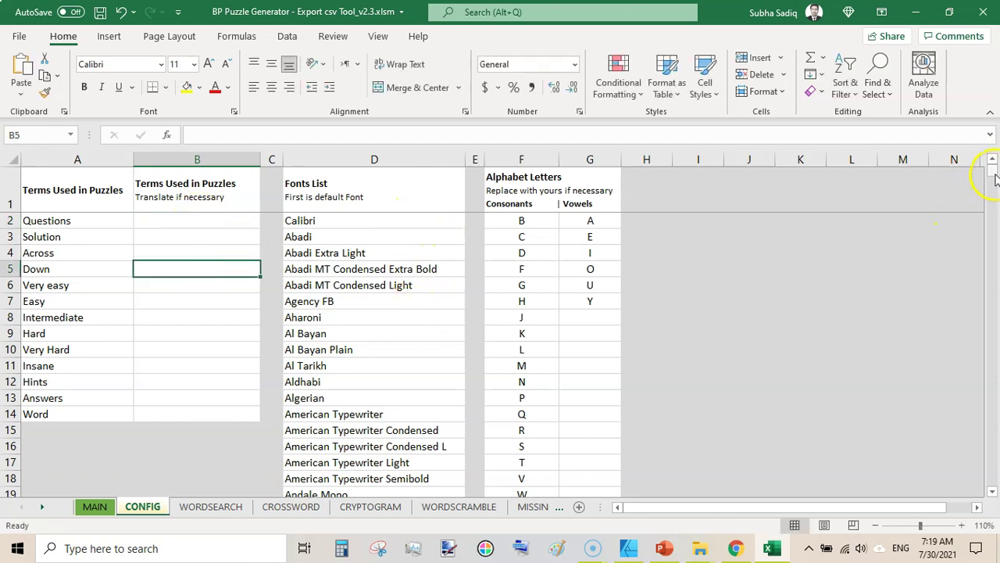
mouse_move(994, 176)
mouse_down()
mouse_move(985, 293)
mouse_move(994, 407)
mouse_move(992, 161)
mouse_up()
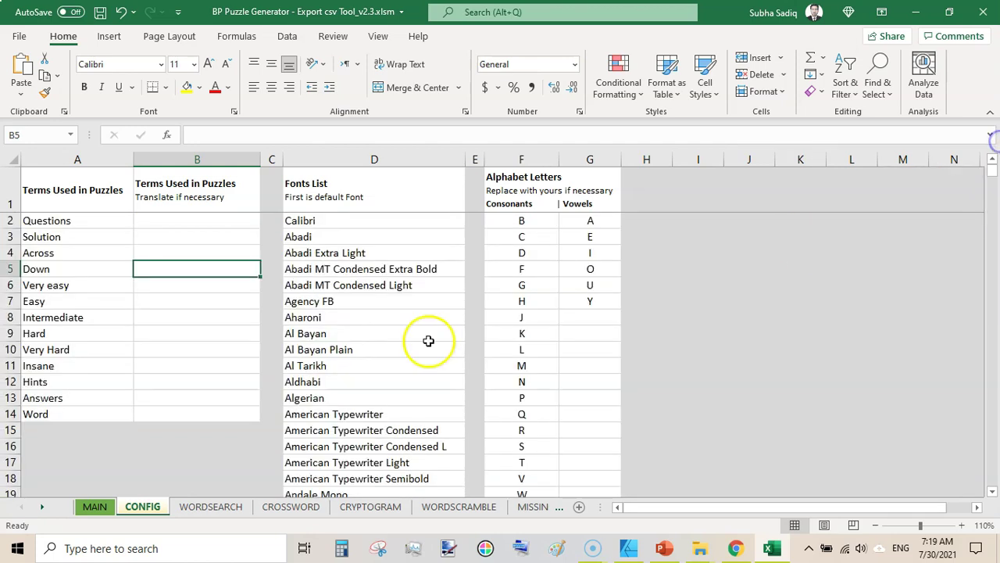
- Close PowerPoint's Word Search wizard and start the Maze generator from the puzzle list
click(667, 550)
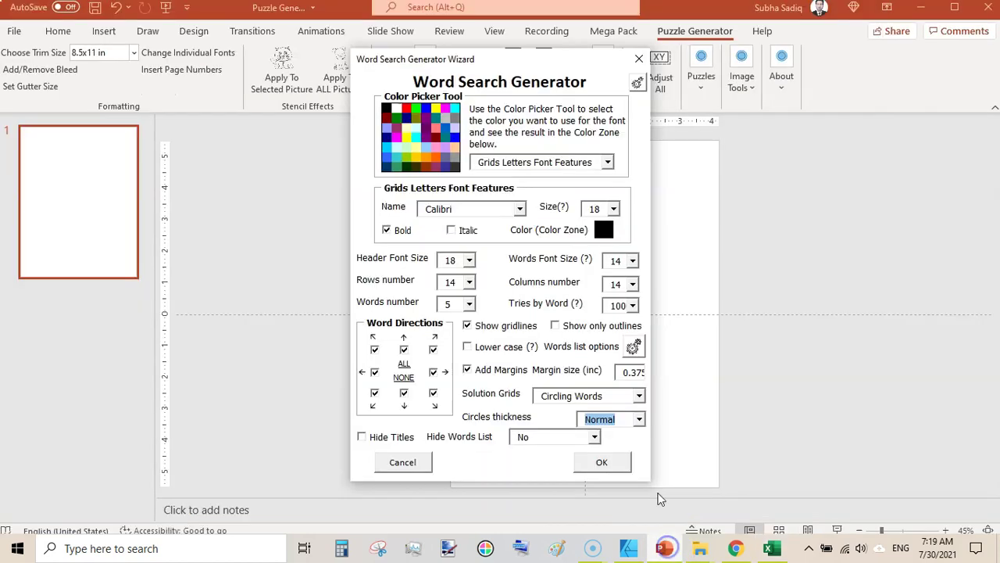
click(640, 61)
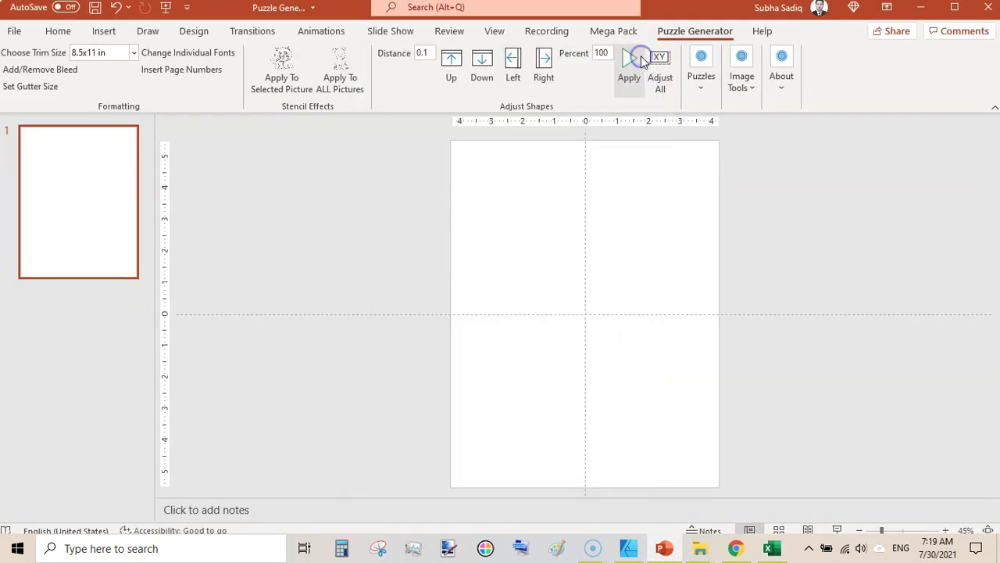
click(701, 83)
click(822, 140)
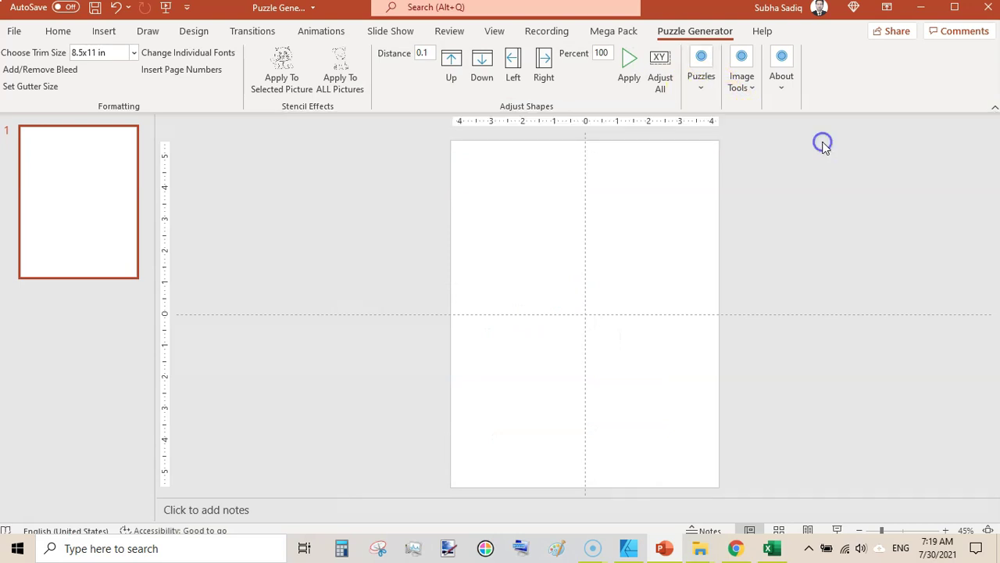
- Continue past the maze explanation and keep Easy difficulty
click(500, 373)
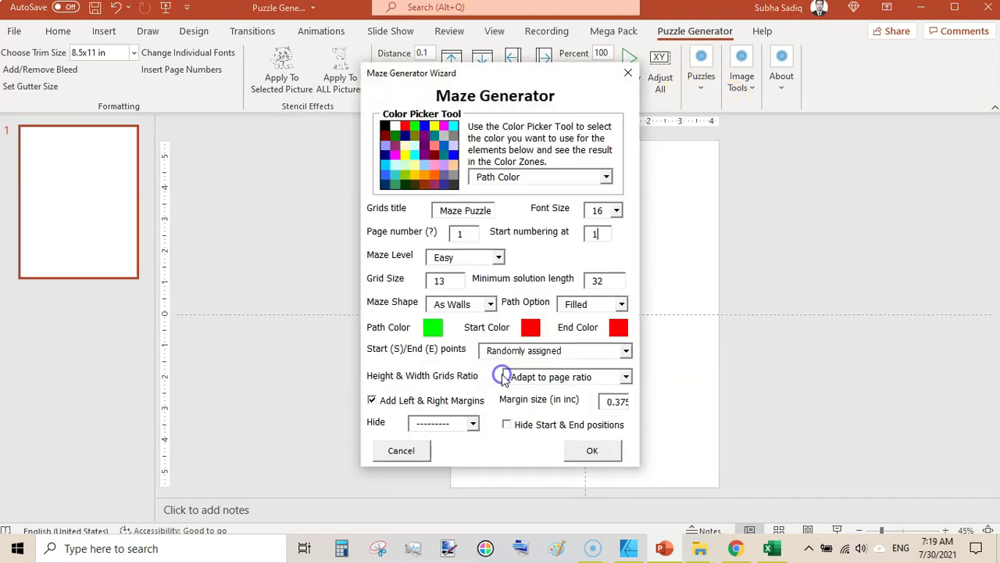
click(498, 258)
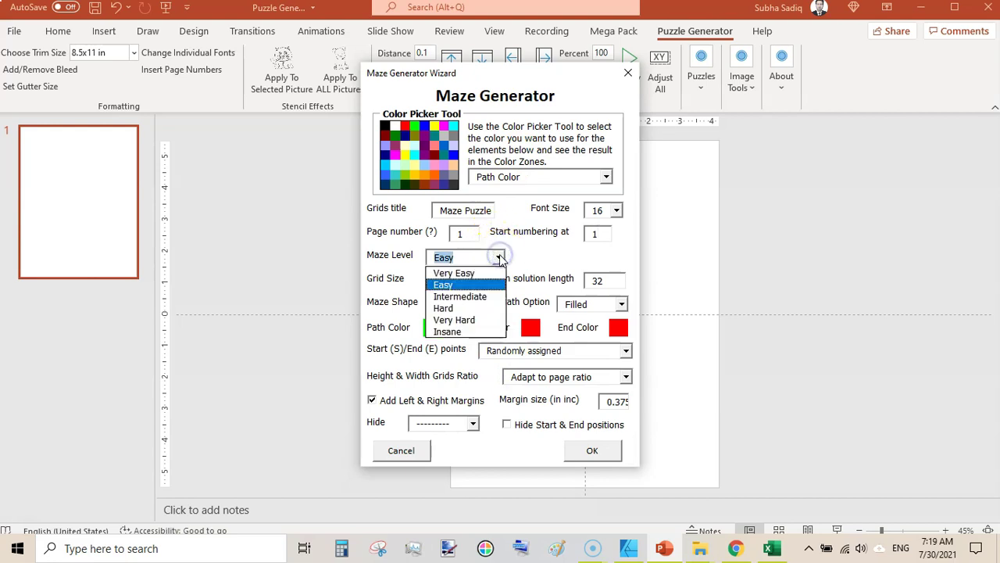
click(586, 253)
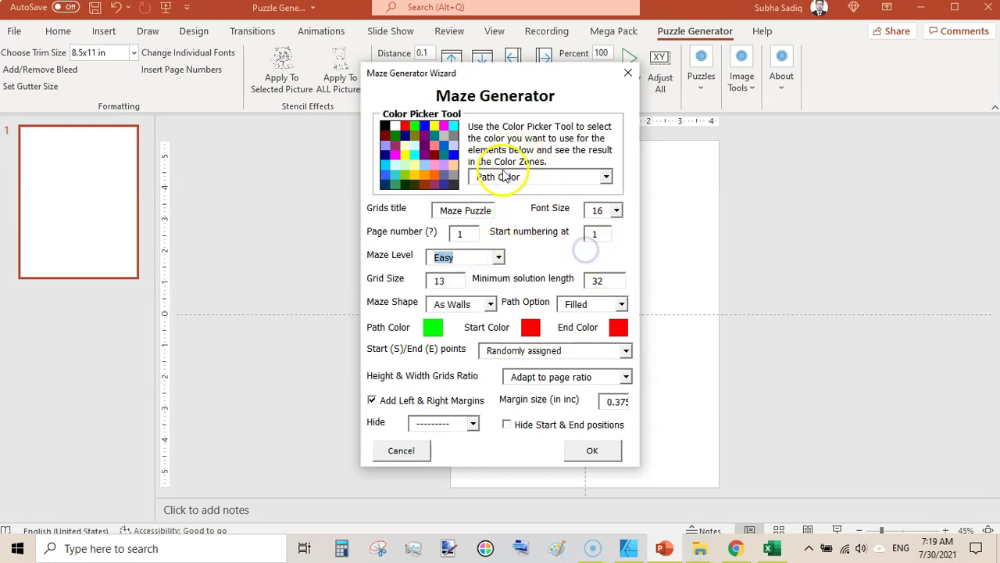
- Colour the solution path red and the start and end markers black
click(404, 125)
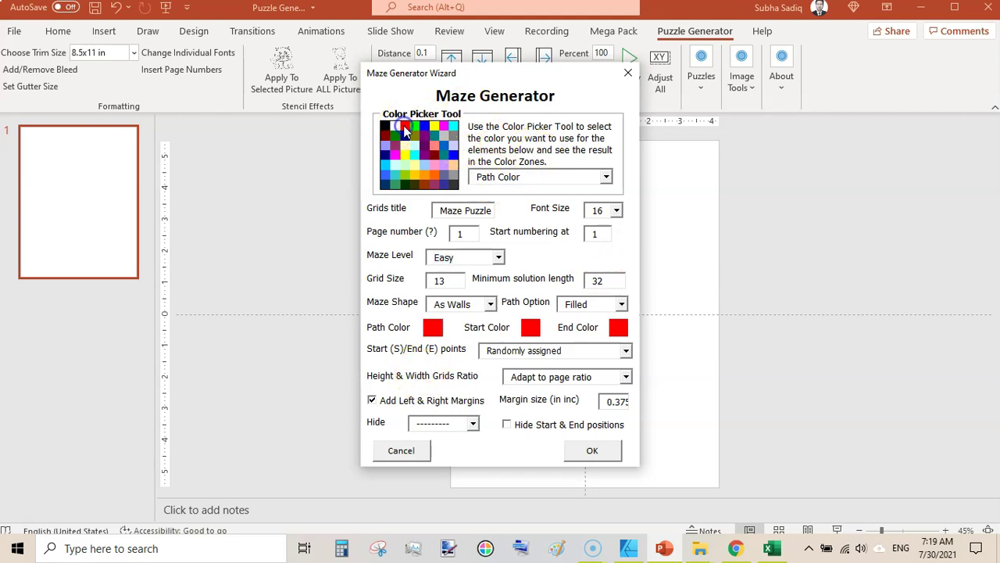
click(607, 175)
click(504, 203)
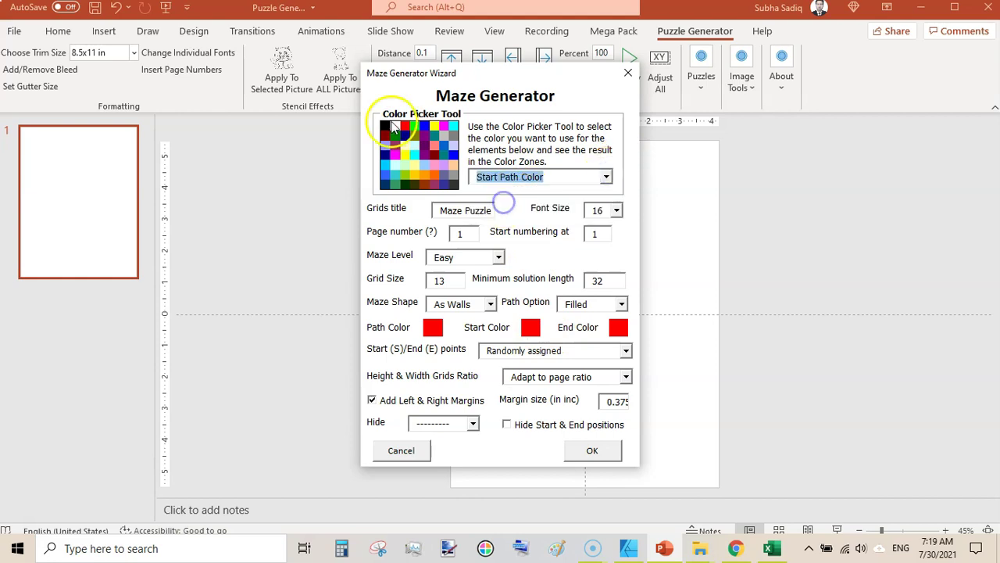
click(385, 127)
click(606, 176)
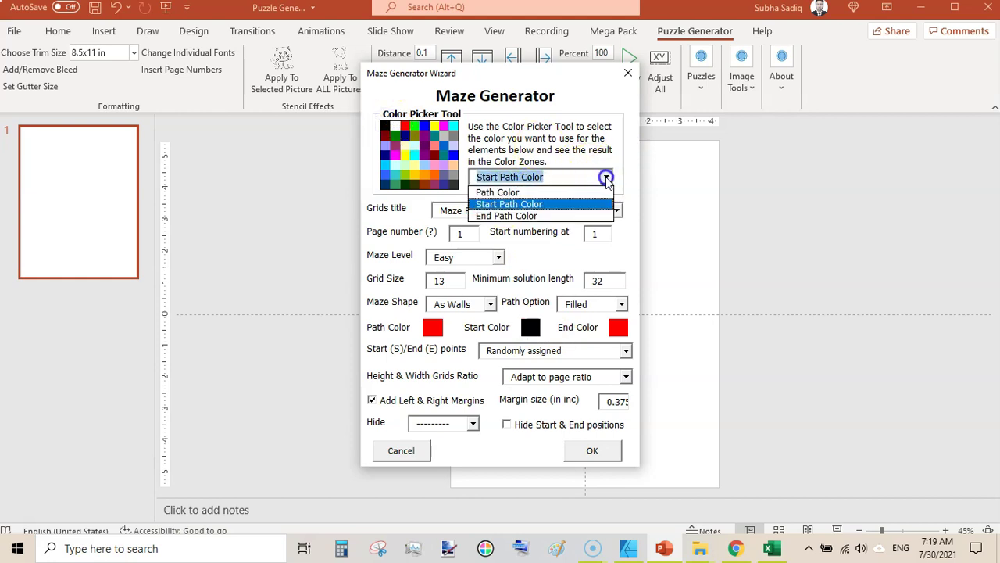
click(549, 216)
click(385, 127)
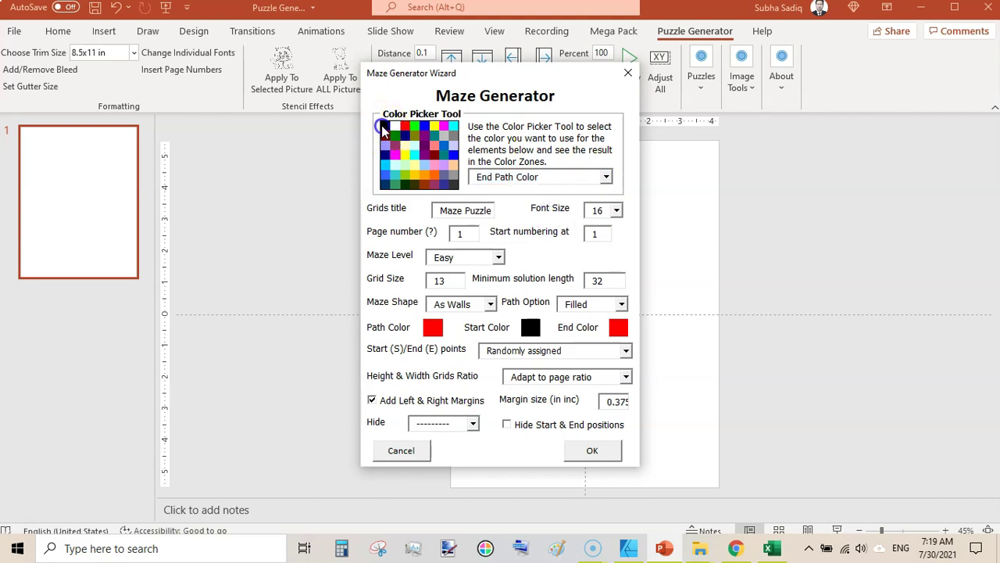
click(467, 233)
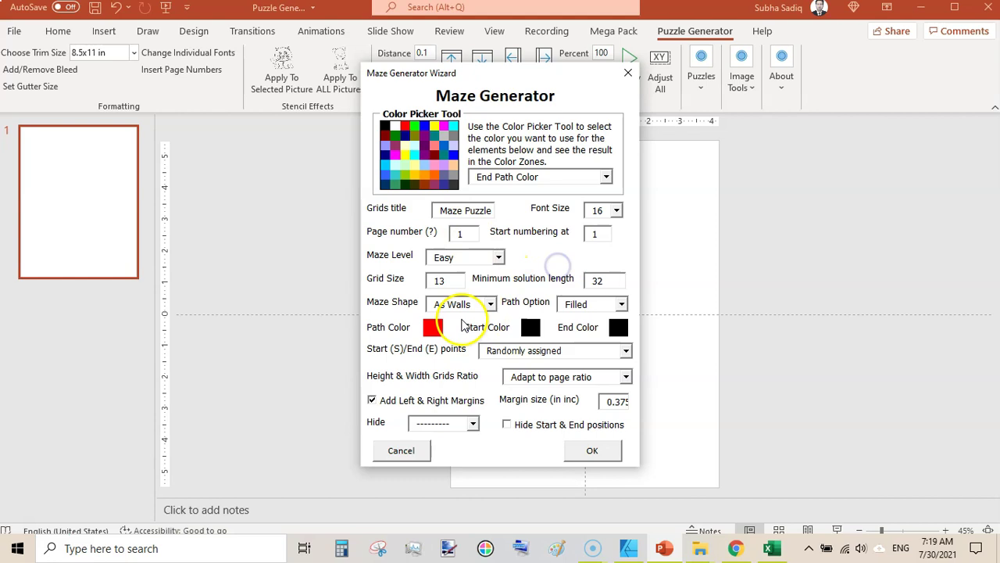
- Keep the maze drawn as walls with a filled solution path, and set title font size 18
click(490, 304)
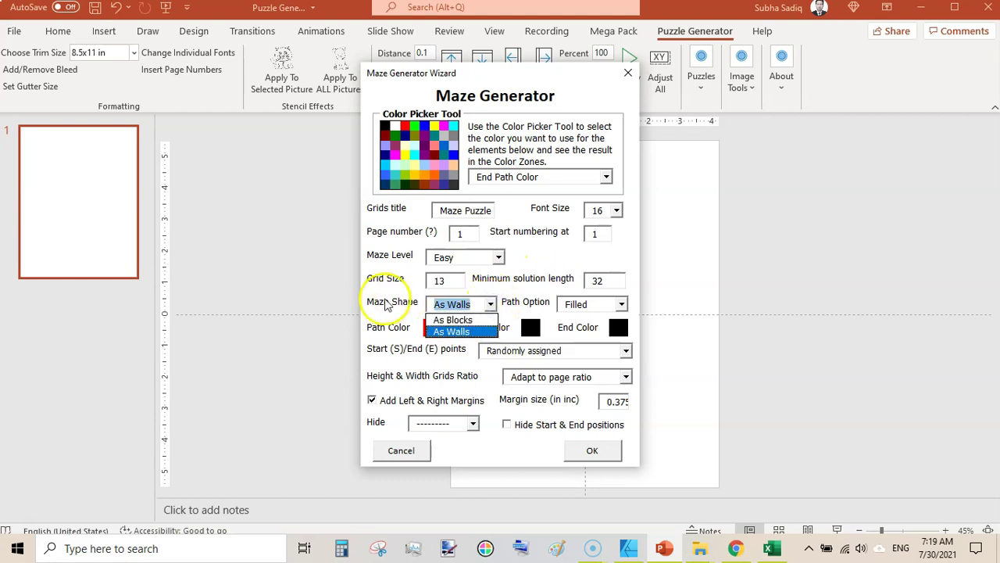
click(460, 331)
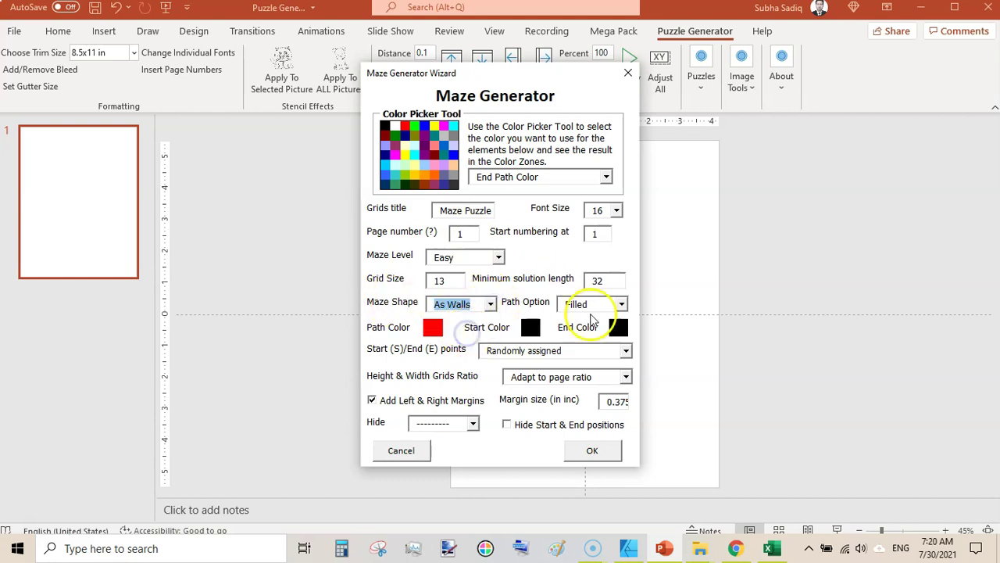
click(621, 305)
click(621, 305)
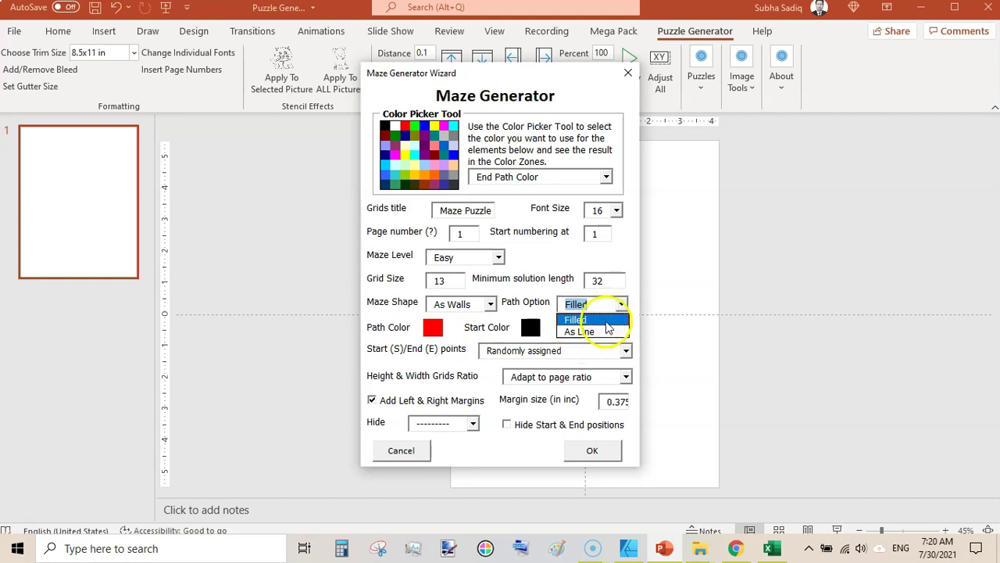
click(623, 306)
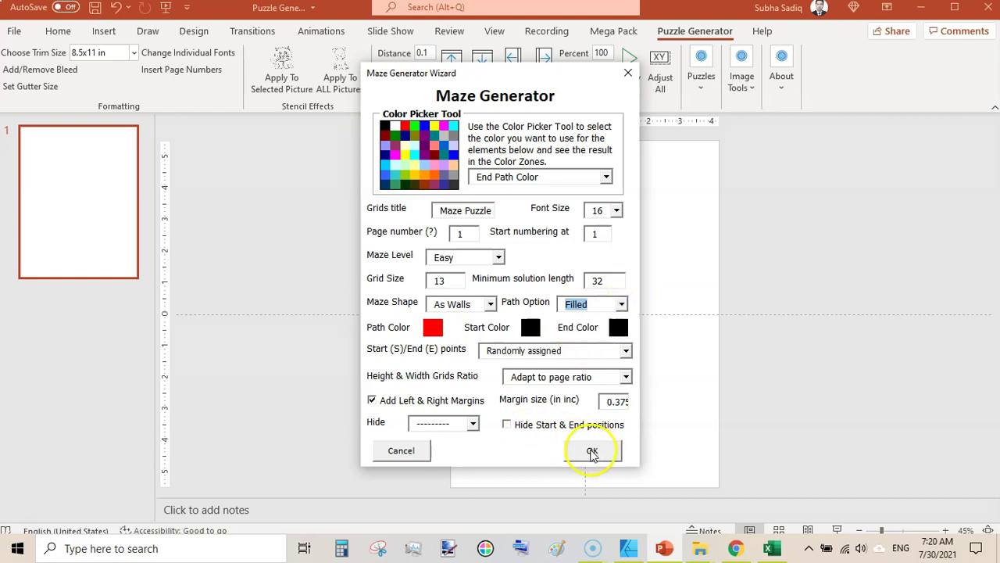
click(617, 211)
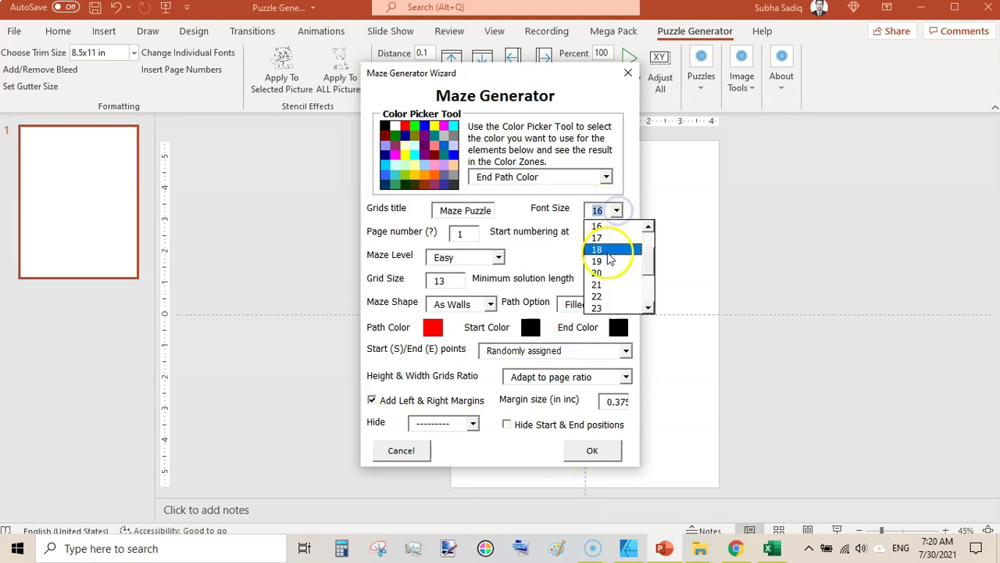
click(608, 250)
- Generate the Easy maze, then view the puzzle on slide 1 and its red solution on slide 2
click(586, 451)
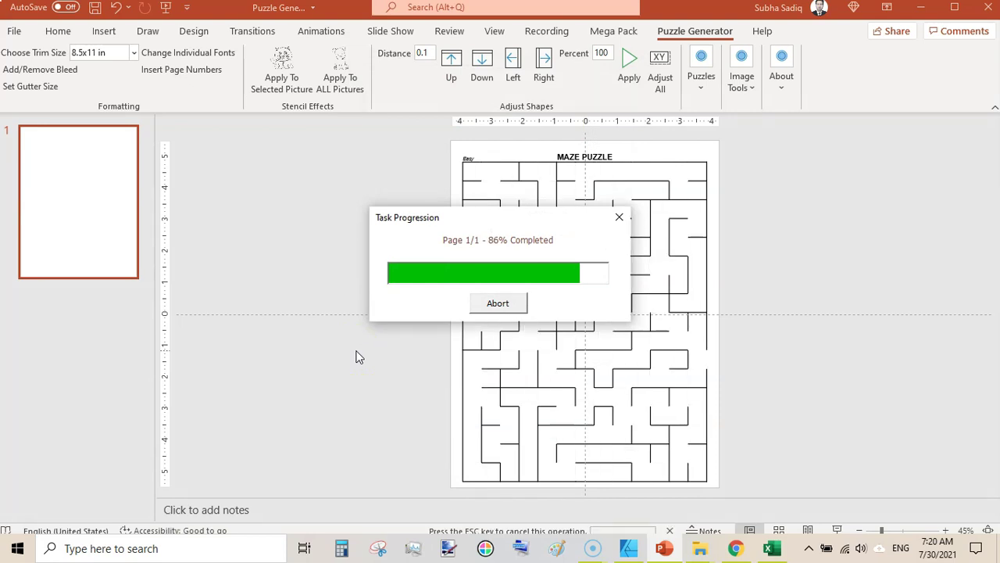
click(625, 313)
click(110, 164)
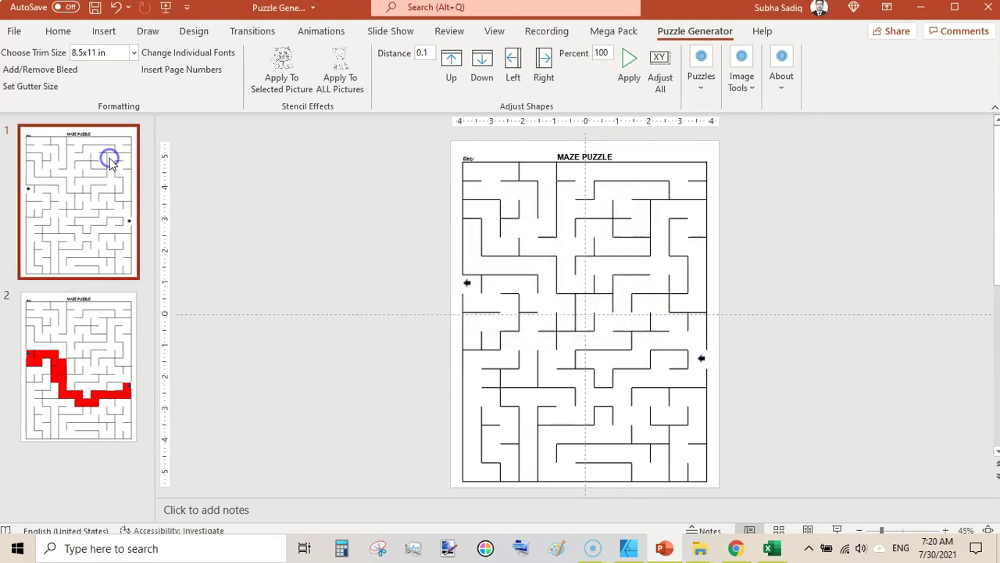
click(89, 335)
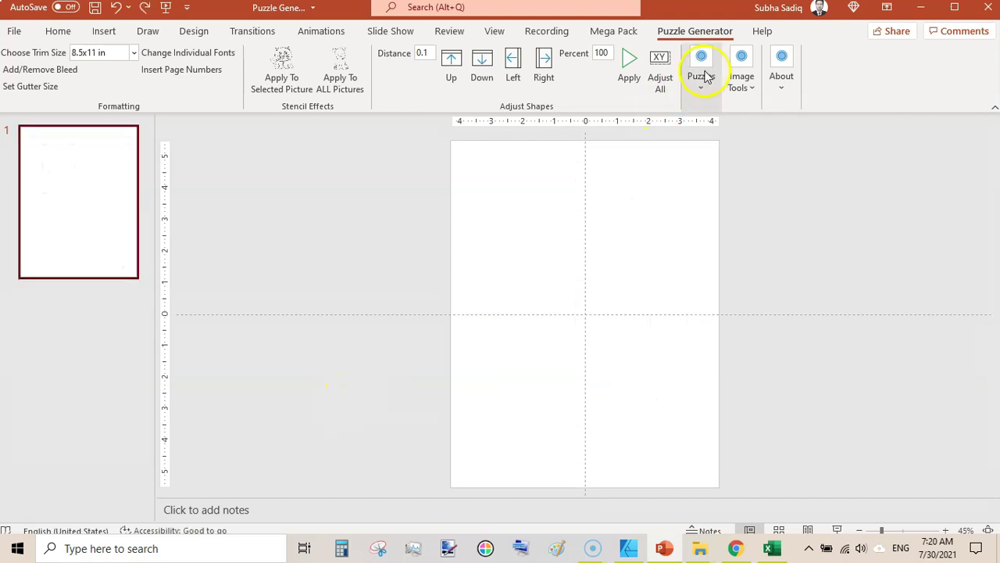
- Start a new maze with the solution Path Option set to As Line and generate it
click(701, 70)
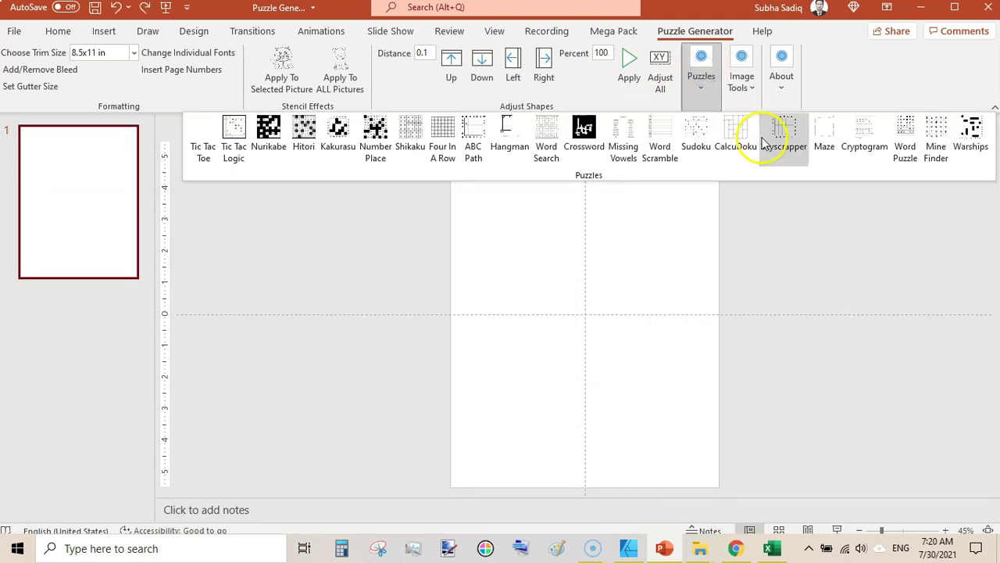
click(828, 138)
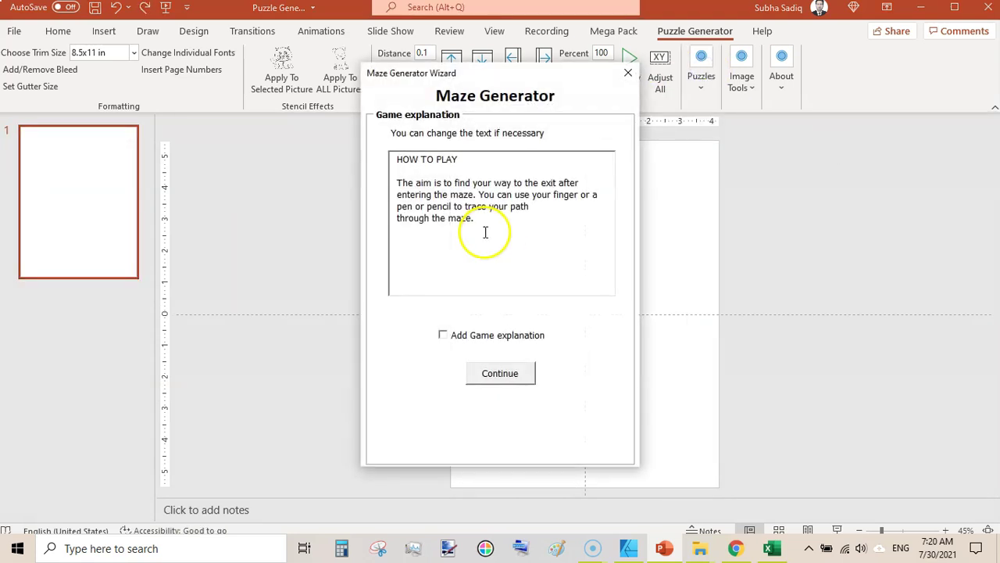
click(500, 375)
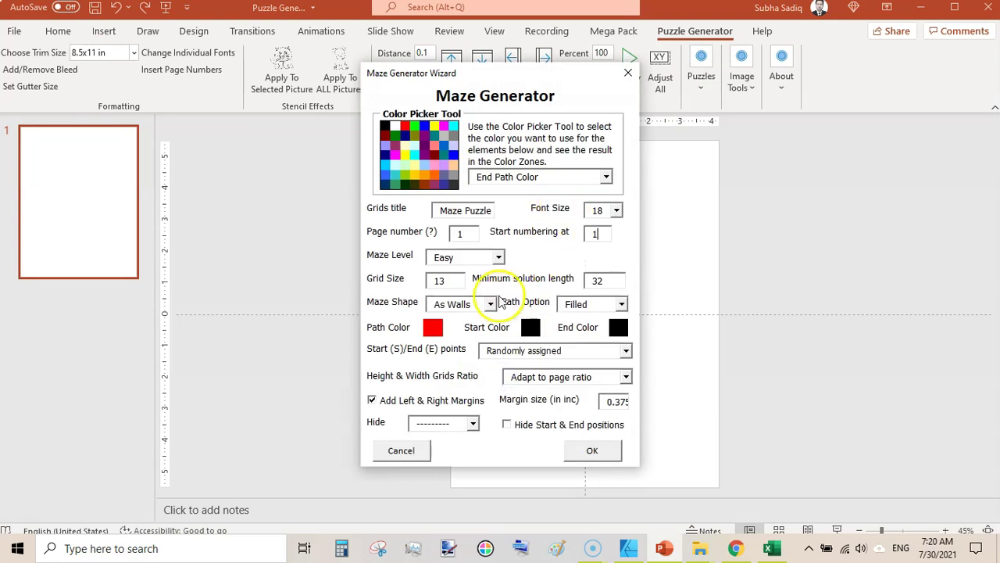
click(621, 303)
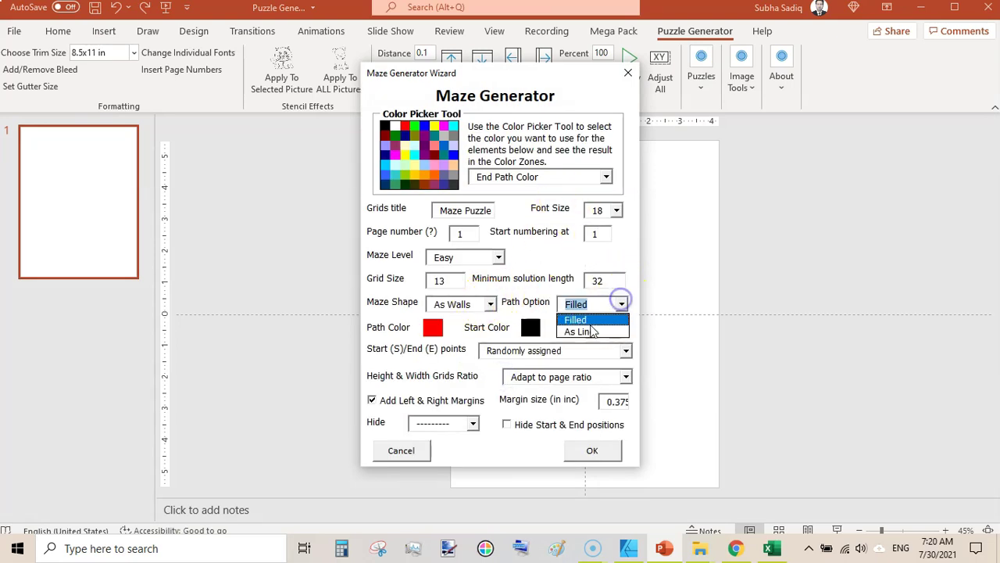
click(582, 332)
click(592, 450)
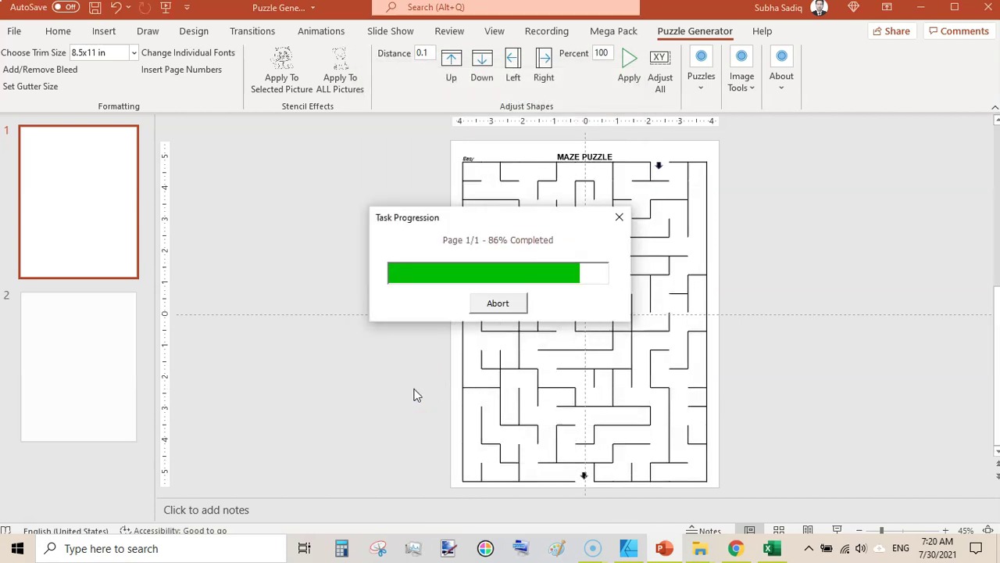
- Review the red line solution on slide 2 and the maze on slide 1, then show the Gumroad pricing
click(602, 310)
click(78, 388)
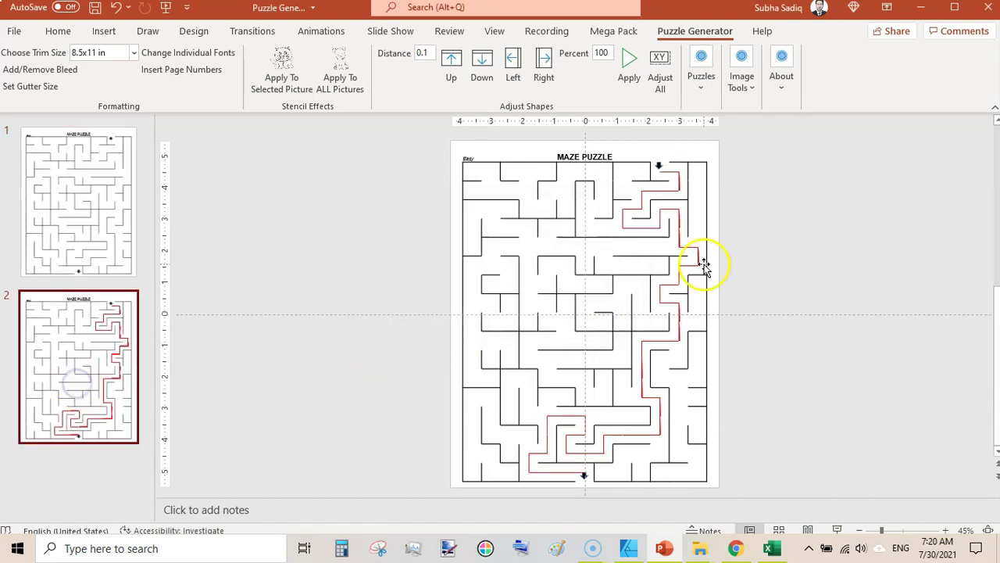
click(80, 194)
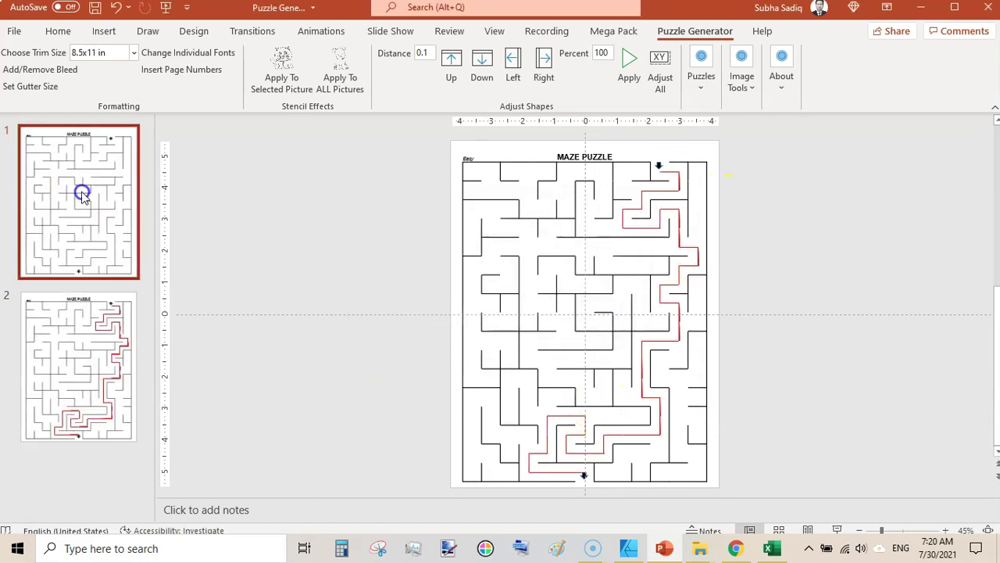
click(708, 92)
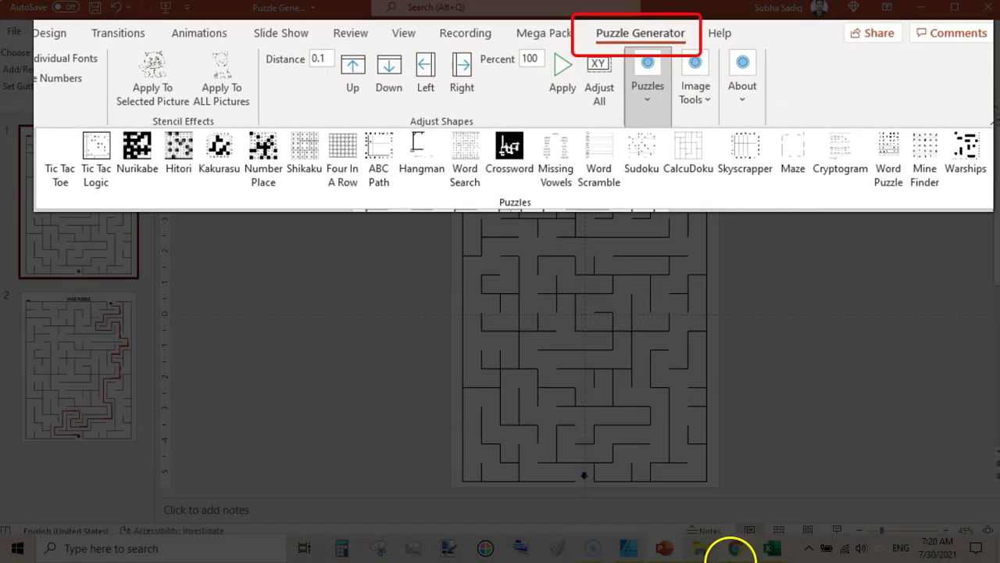
click(735, 548)
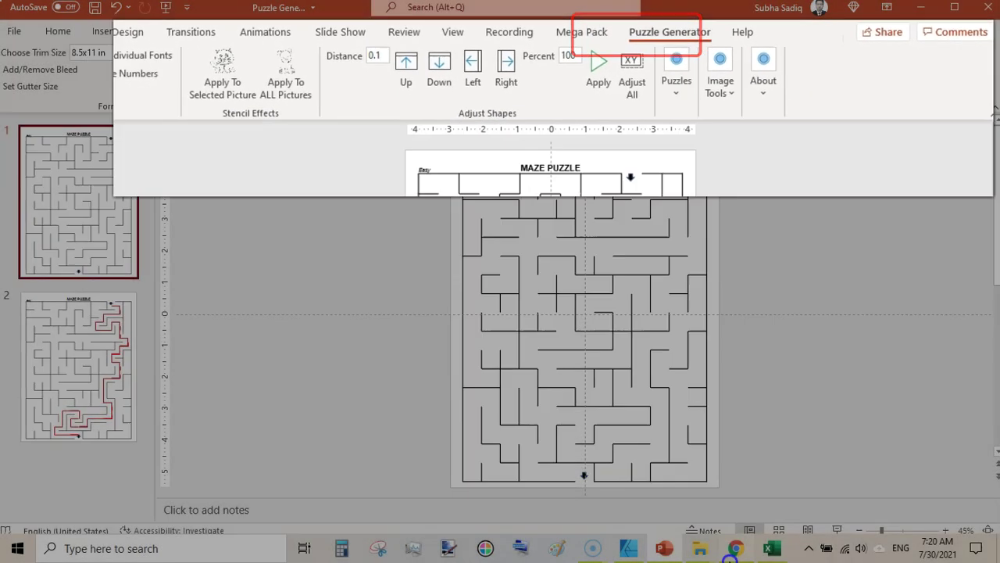
drag(992, 103, 992, 131)
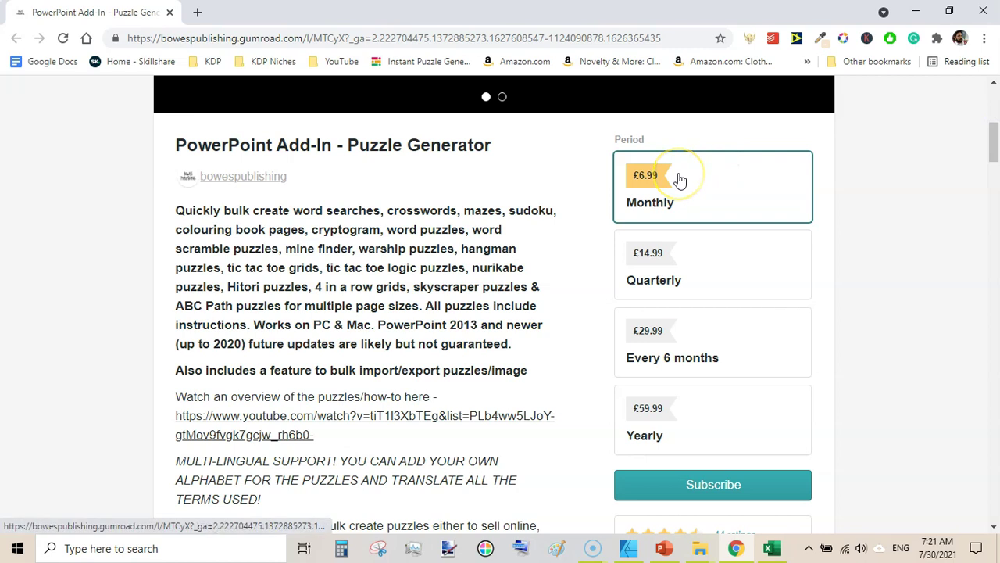
click(746, 269)
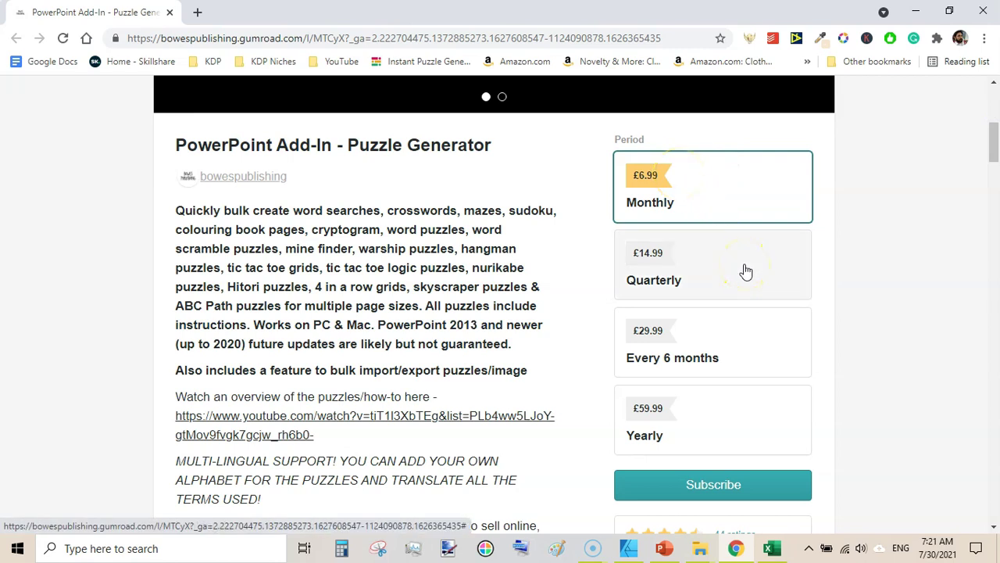
click(765, 366)
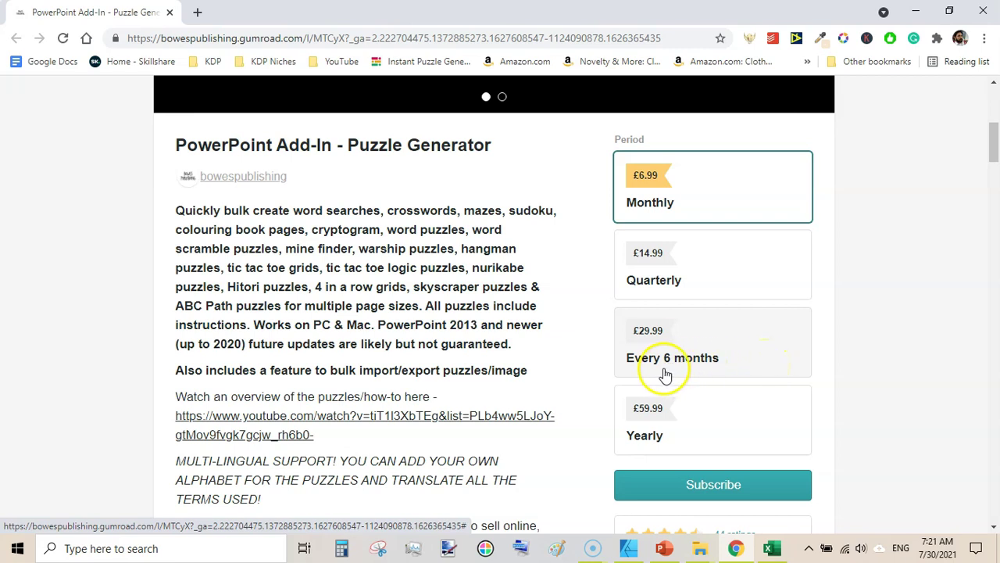
click(673, 342)
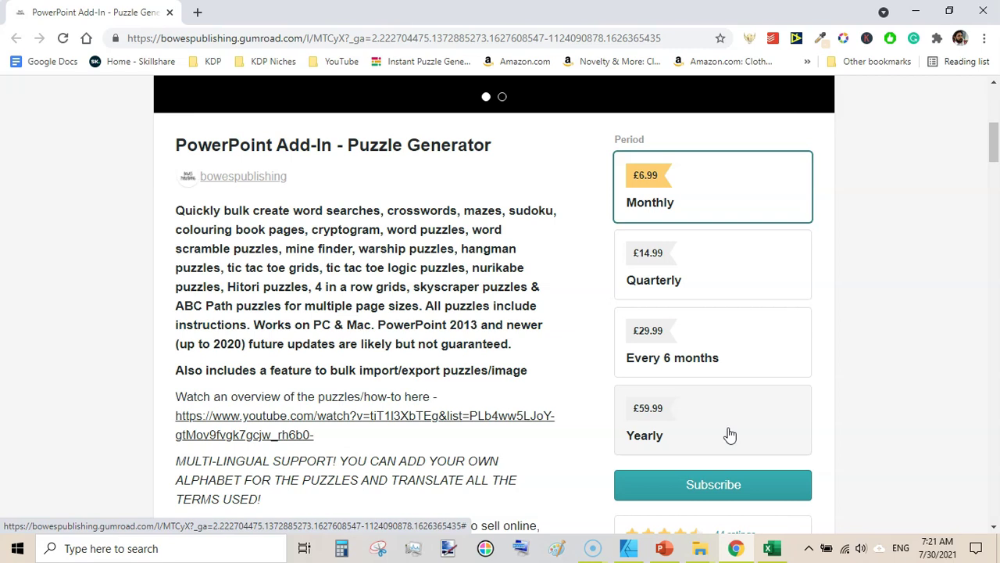
click(937, 276)
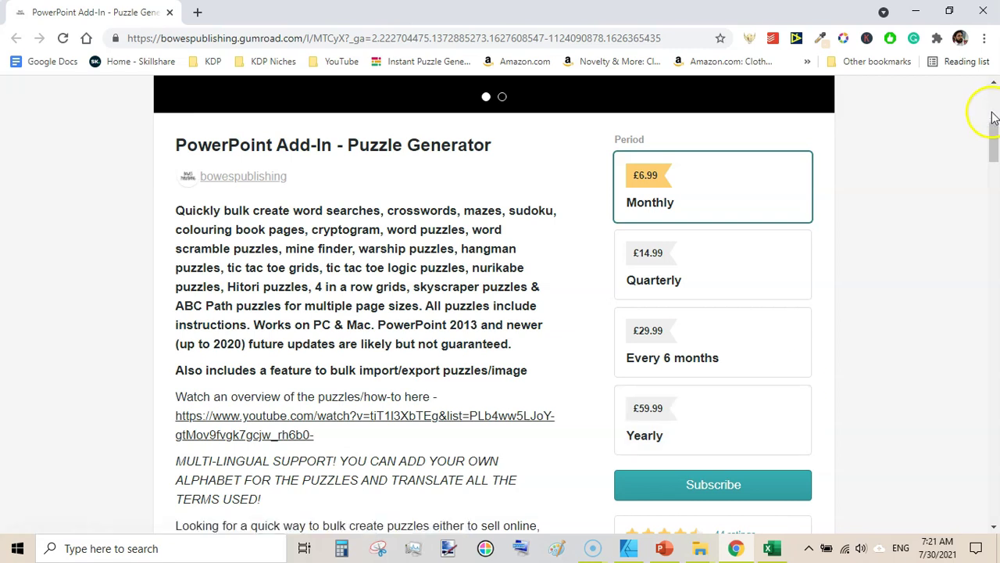
drag(994, 140, 991, 93)
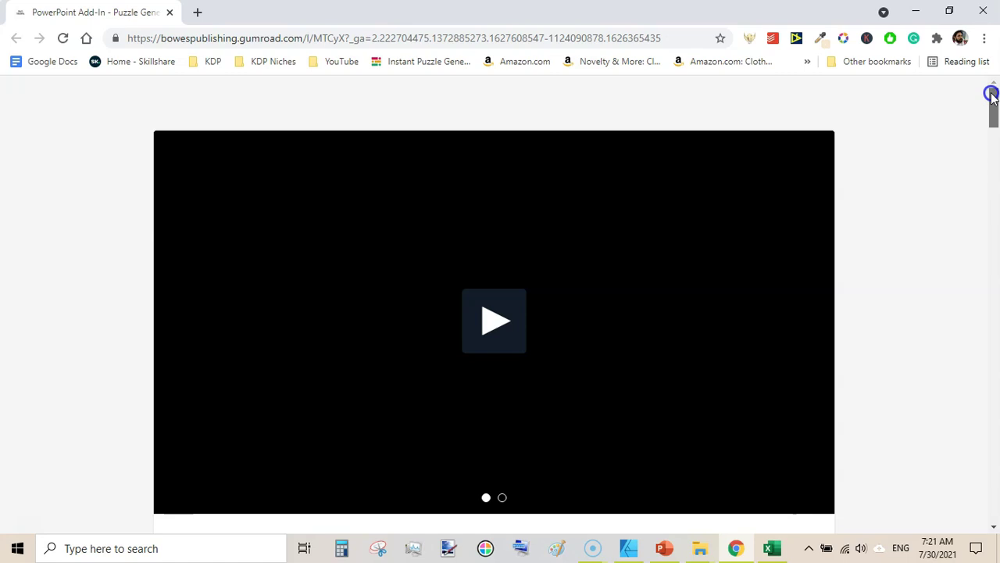